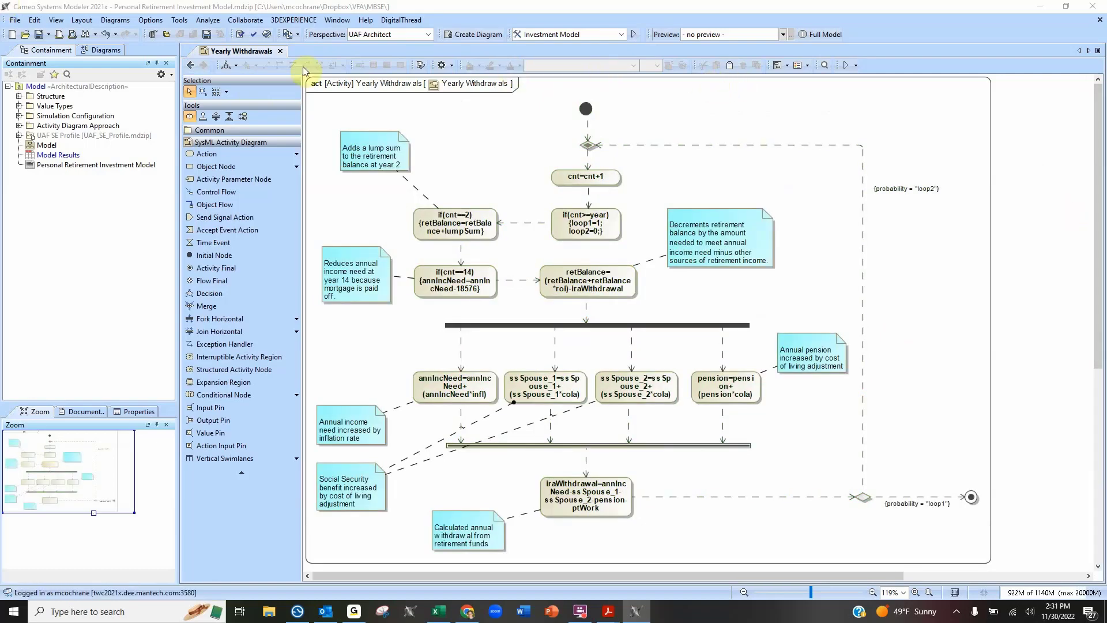
# Return to the overview content diagram and open the Value Properties table at 150% zoom
pyautogui.click(191, 65)
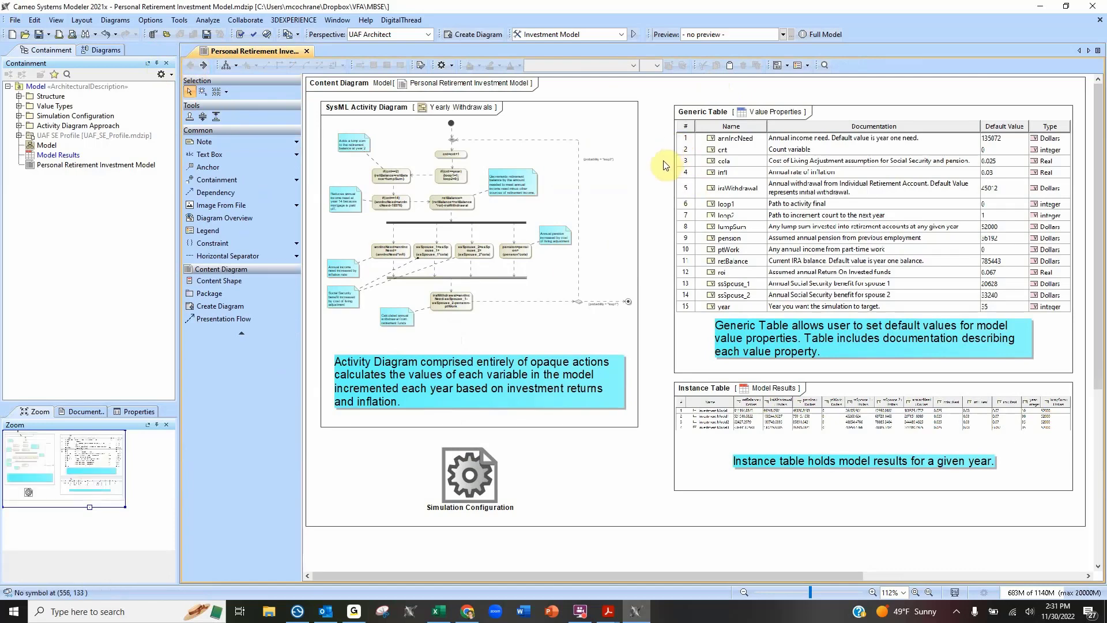
pyautogui.doubleClick(841, 219)
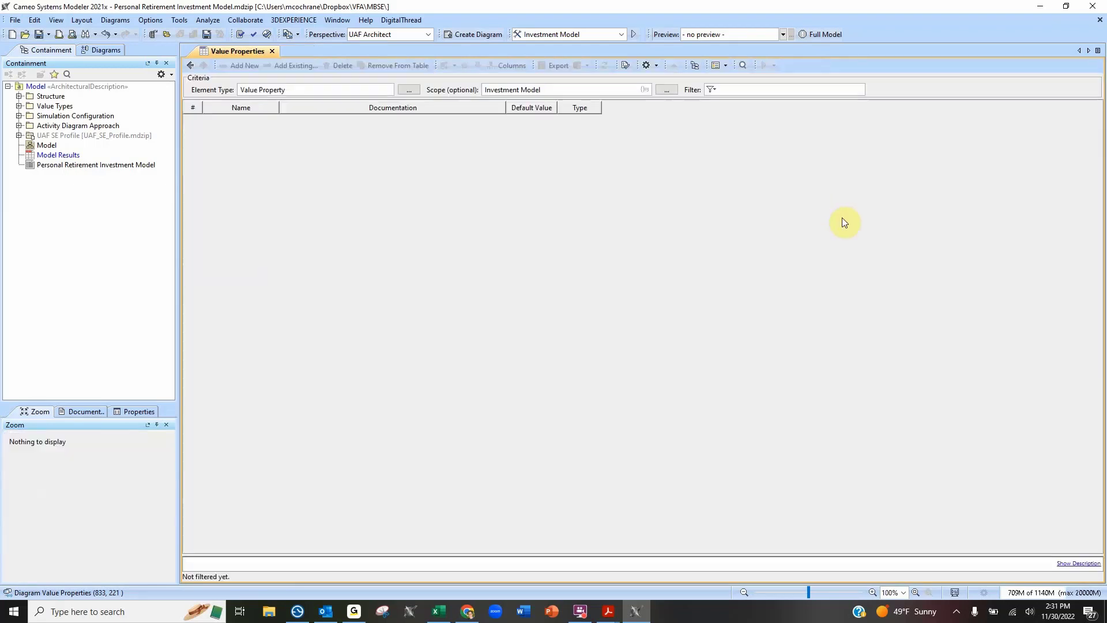
pyautogui.click(903, 592)
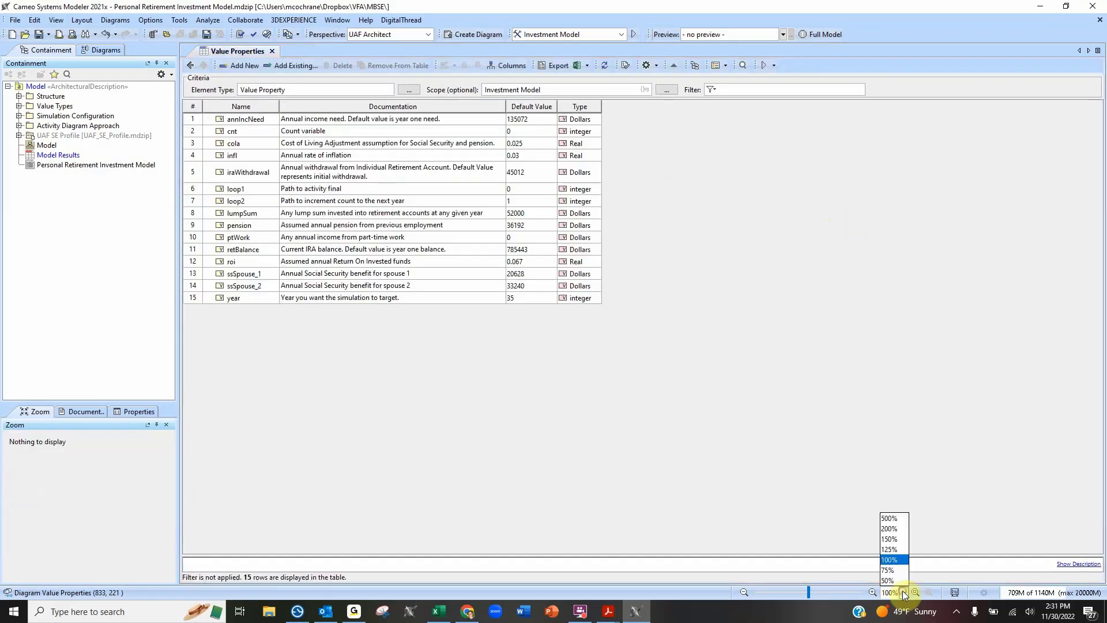
pyautogui.click(897, 540)
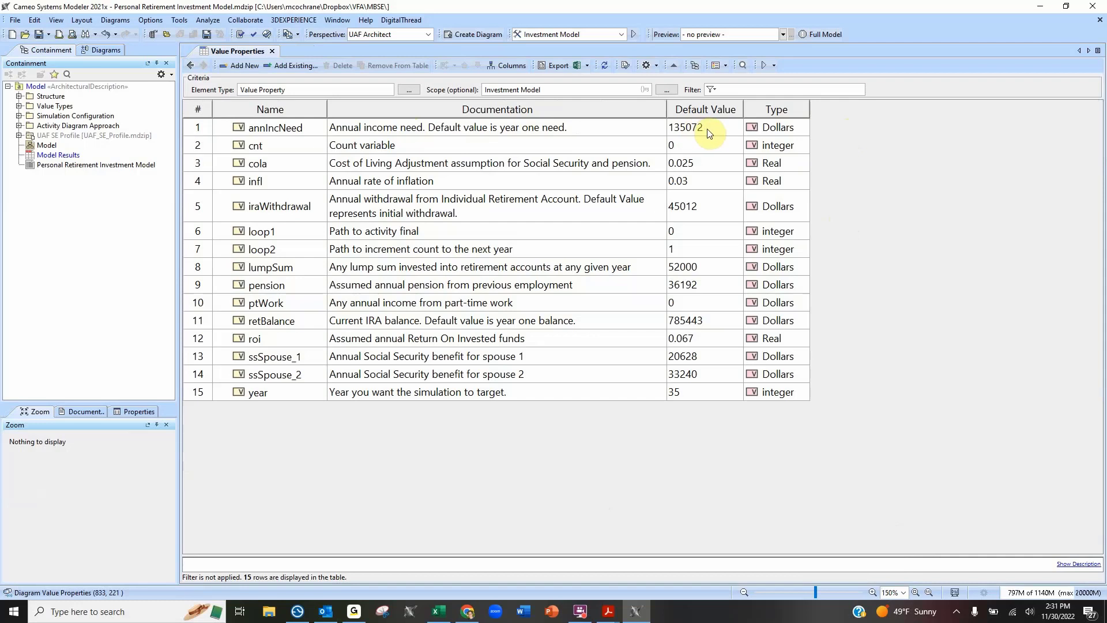
# Review the documentation and default values of the annIncNeed, cnt, cola, infl and iraWithdrawal properties
pyautogui.click(291, 128)
pyautogui.click(397, 130)
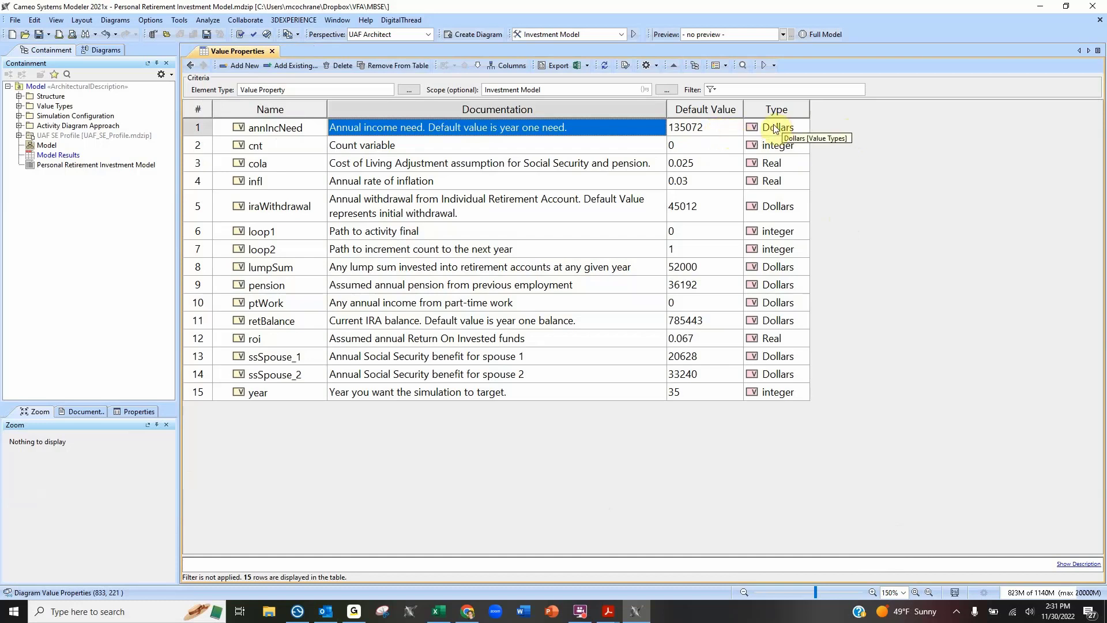
pyautogui.click(413, 149)
pyautogui.click(710, 148)
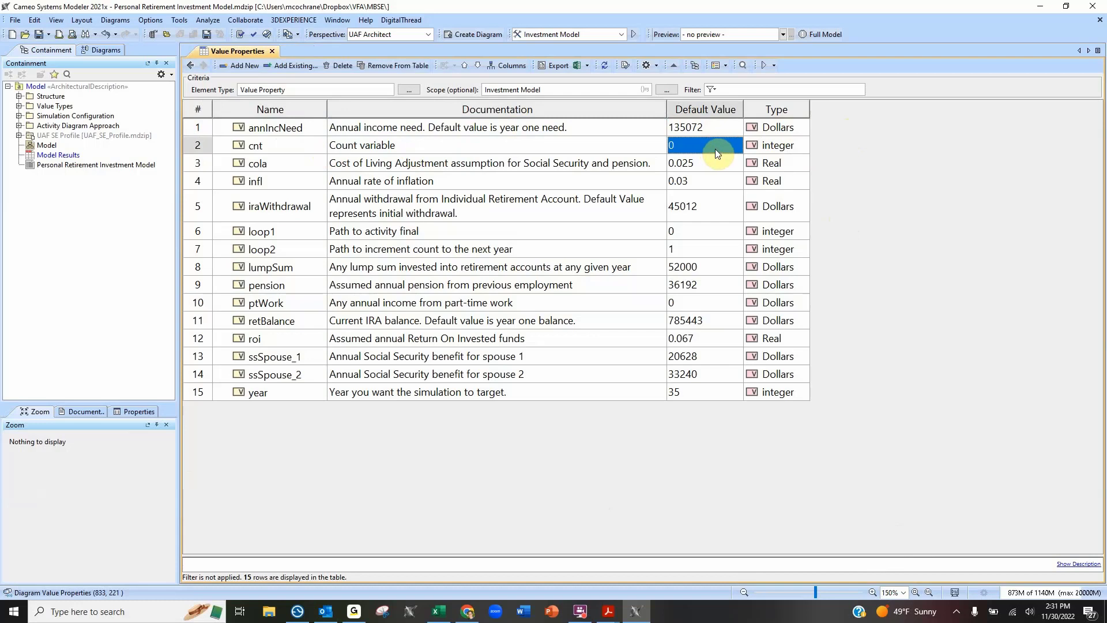
pyautogui.click(600, 171)
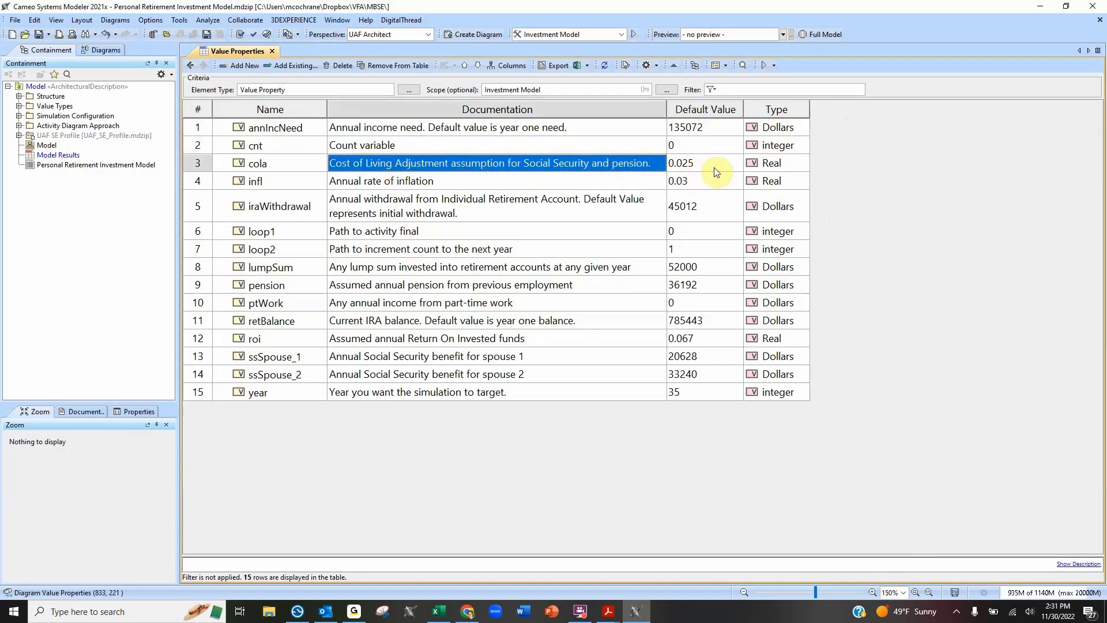
pyautogui.click(695, 163)
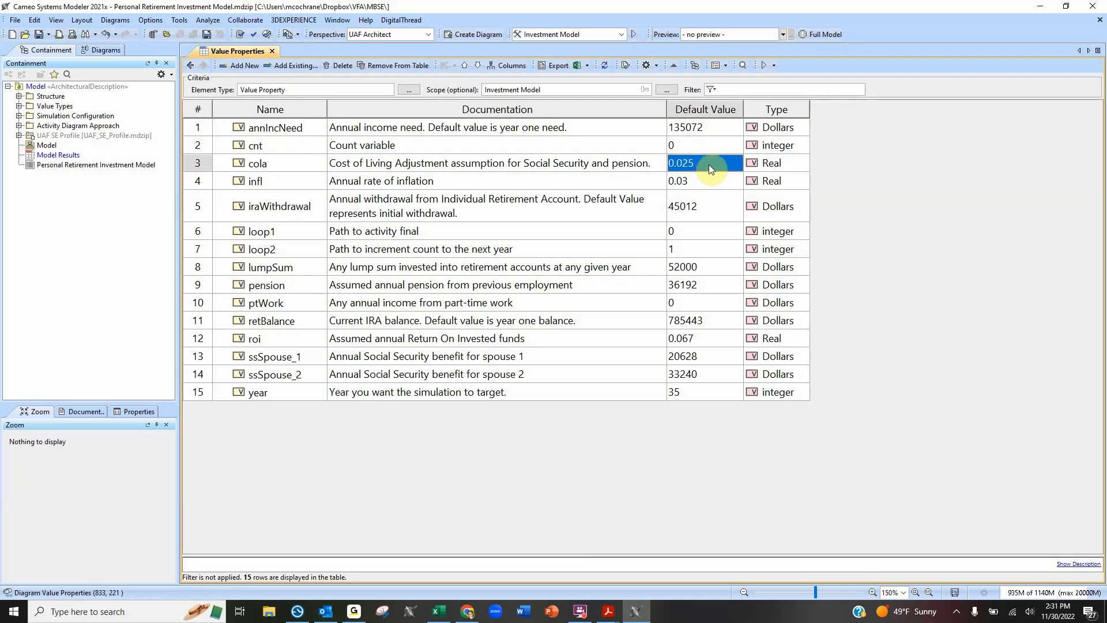
pyautogui.click(535, 181)
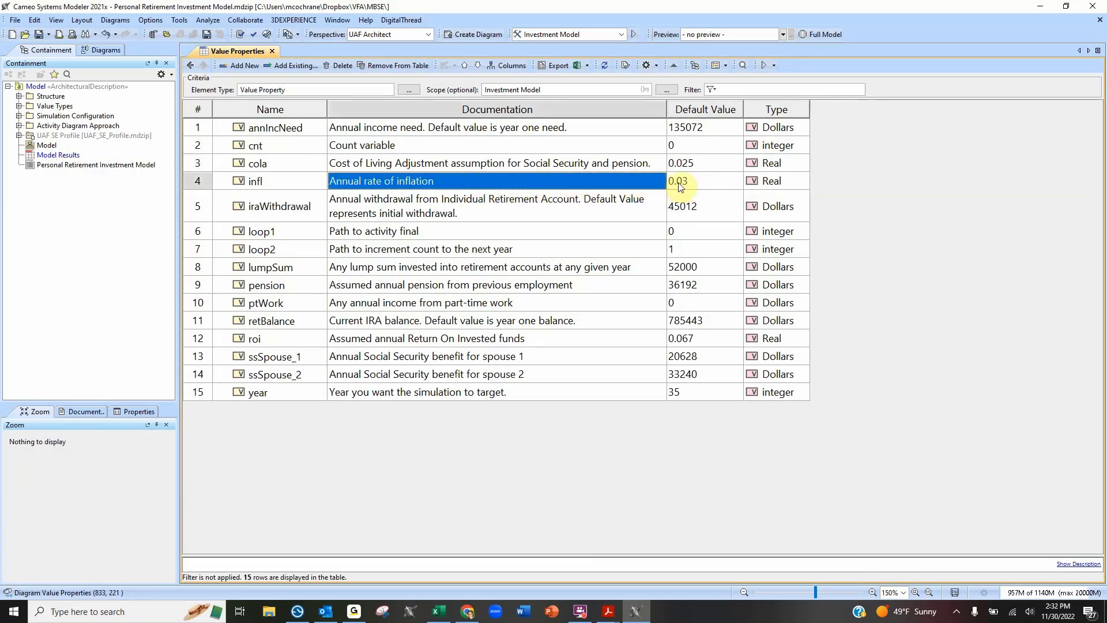
pyautogui.click(706, 181)
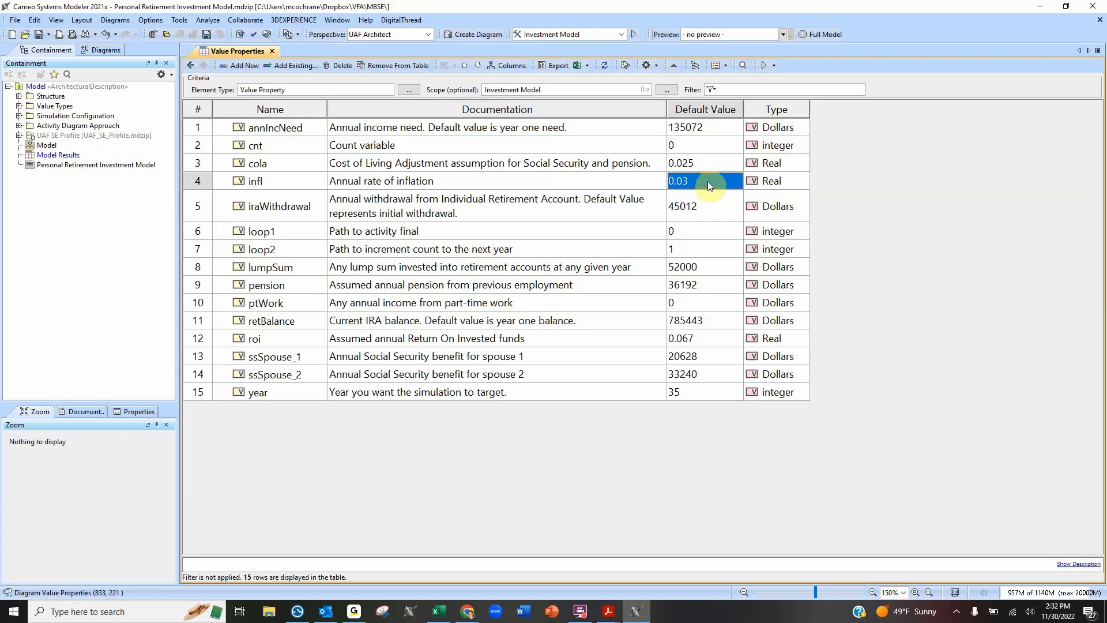
pyautogui.click(575, 210)
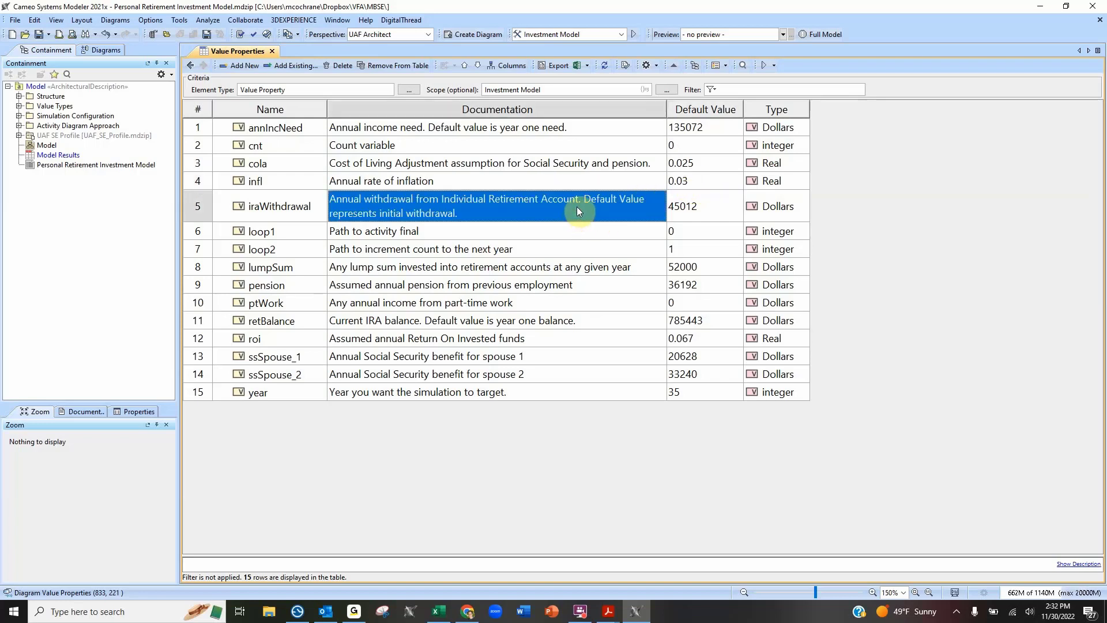
pyautogui.click(713, 211)
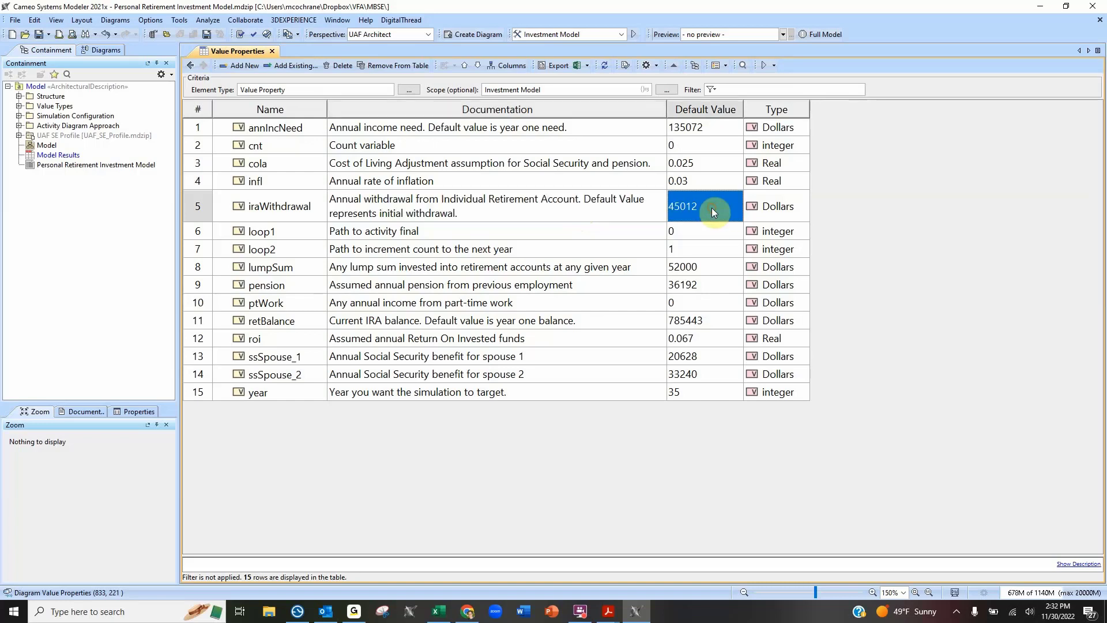
# Review the loop1 and loop2 path properties and the lumpSum investment property with their default values
pyautogui.click(589, 231)
pyautogui.click(580, 249)
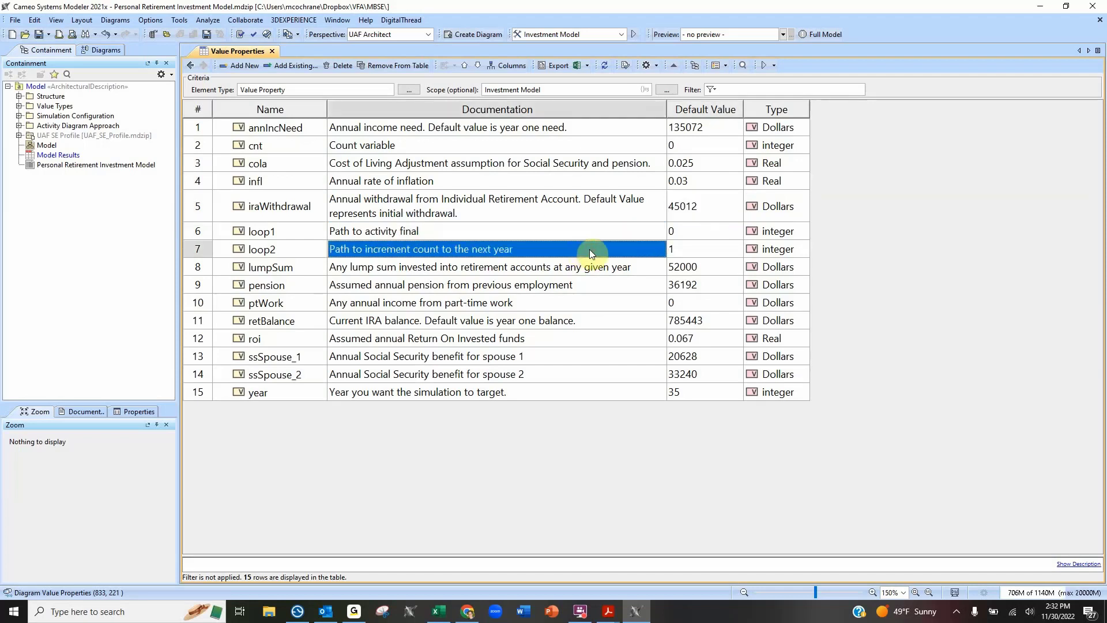
pyautogui.click(691, 231)
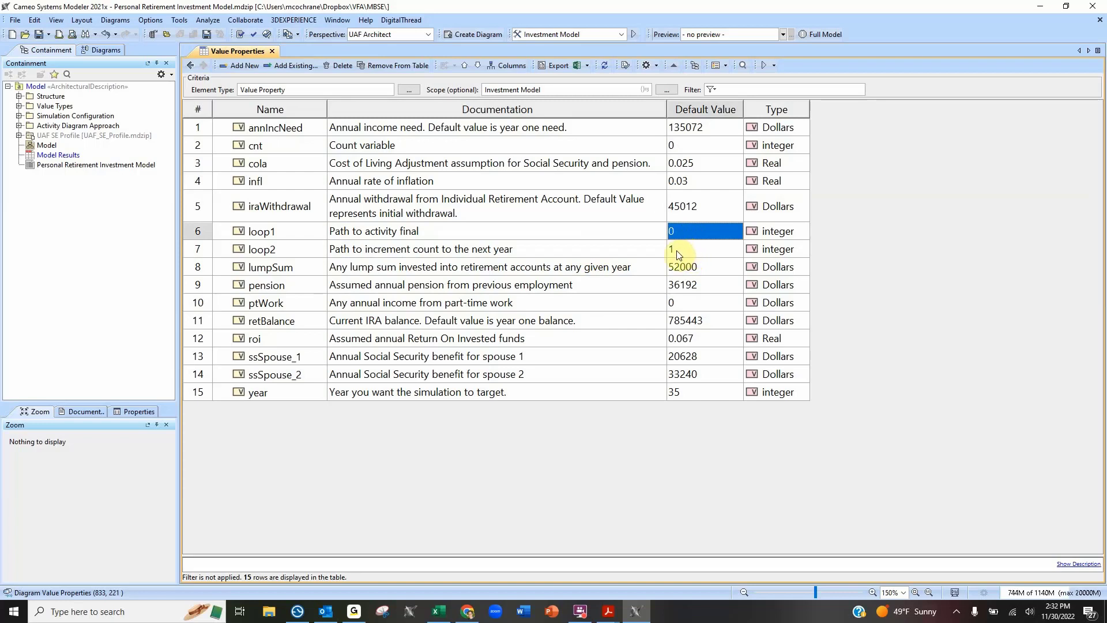
pyautogui.click(552, 250)
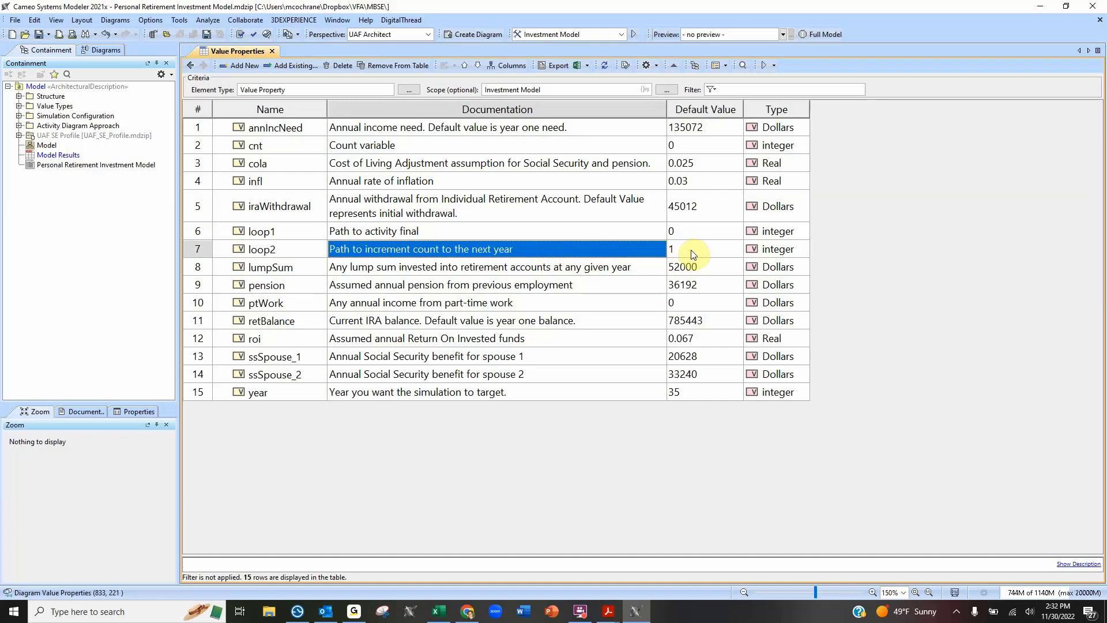
pyautogui.click(573, 269)
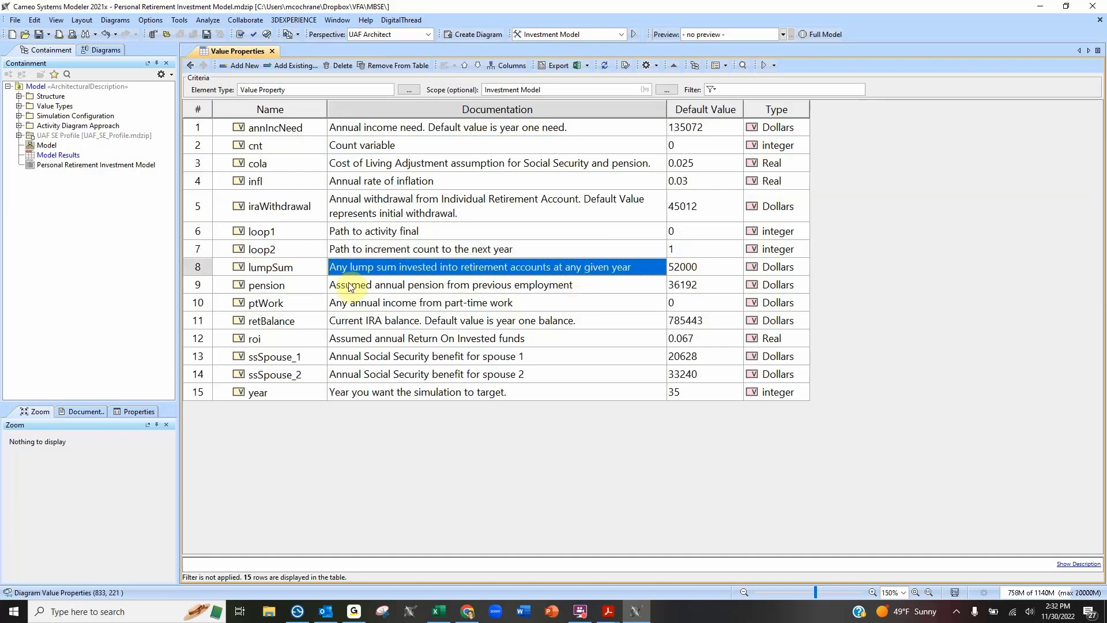
pyautogui.click(707, 268)
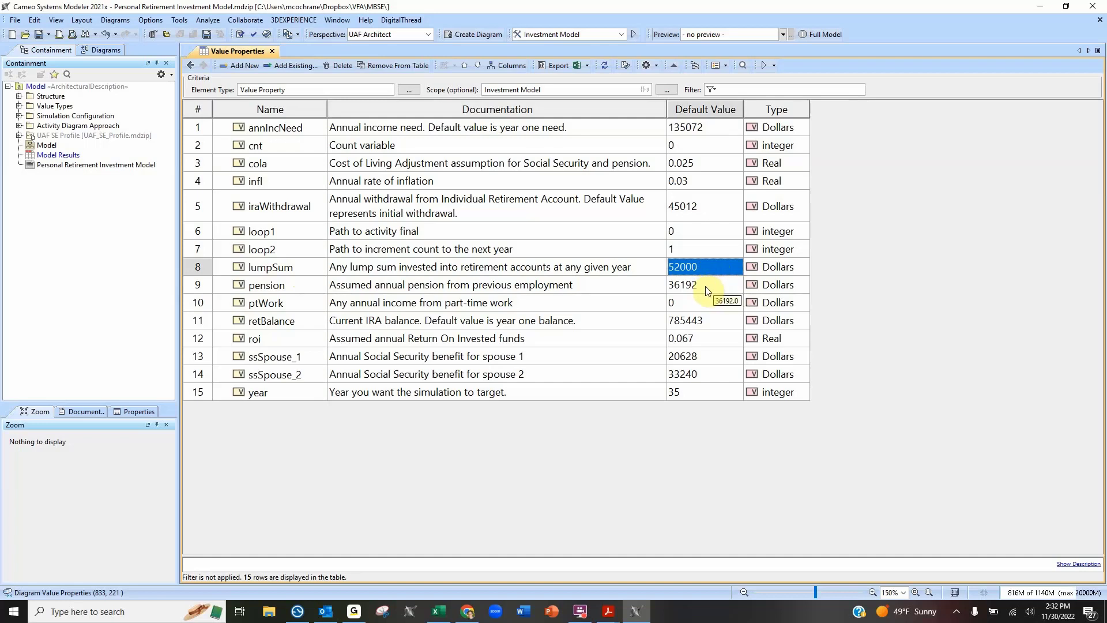
# Review the default values for pension, part-time work, retirement balance, return on investment and both spouses' Social Security benefits
pyautogui.click(510, 286)
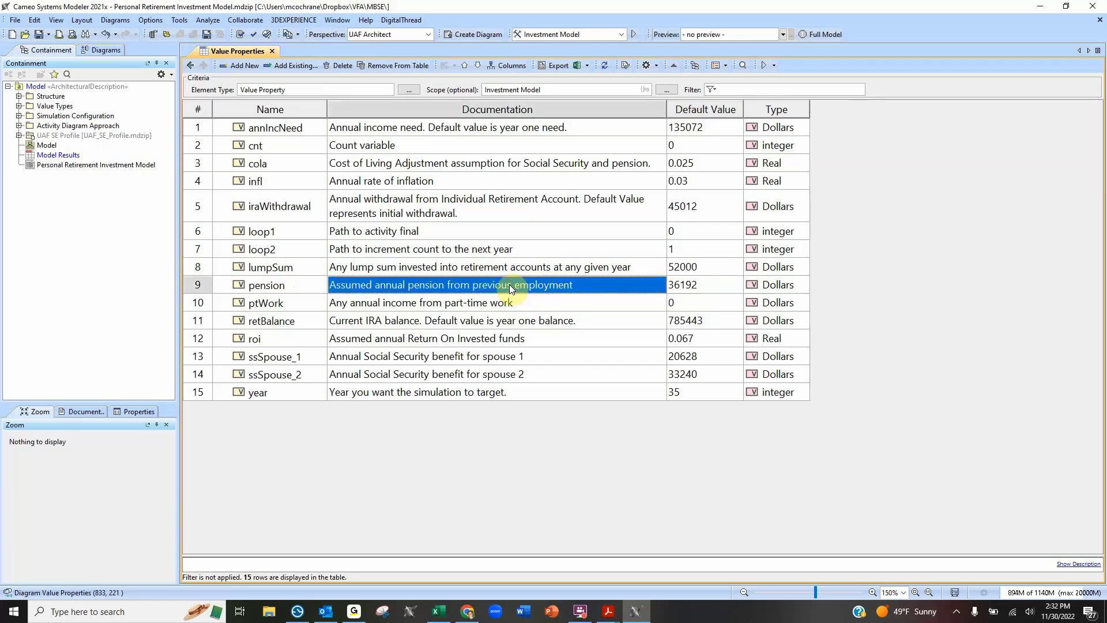
pyautogui.click(715, 286)
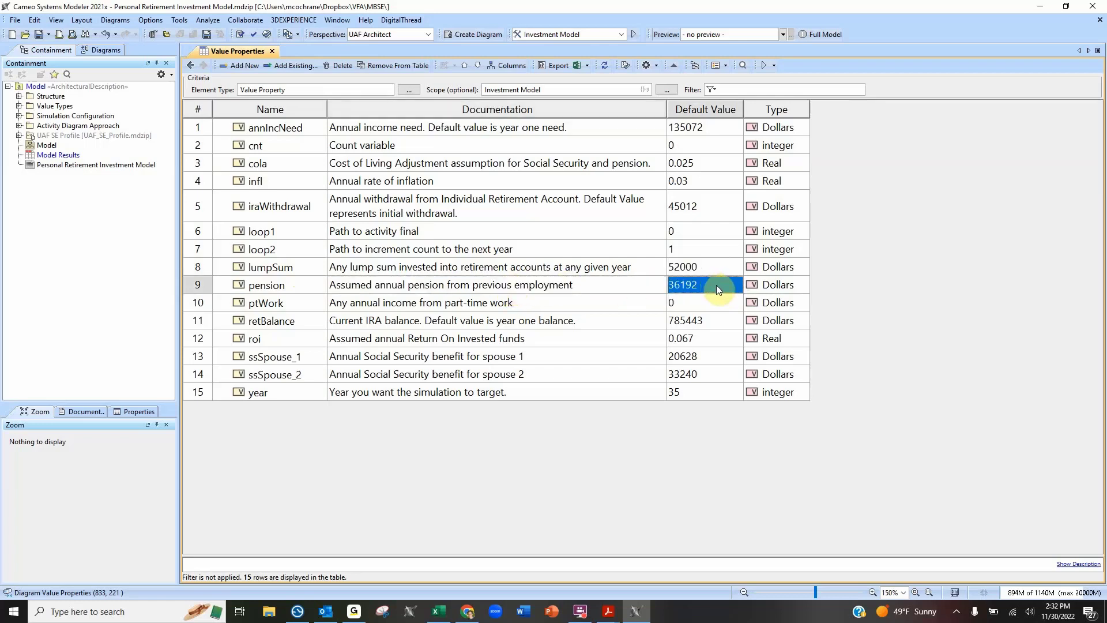
pyautogui.click(663, 302)
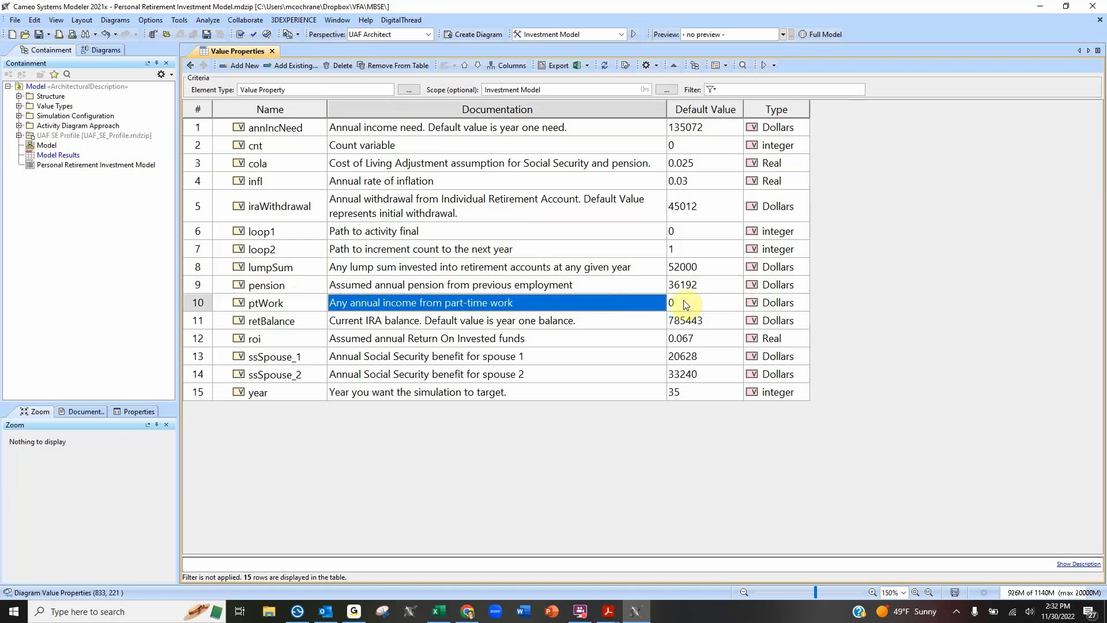
pyautogui.click(686, 304)
pyautogui.click(584, 324)
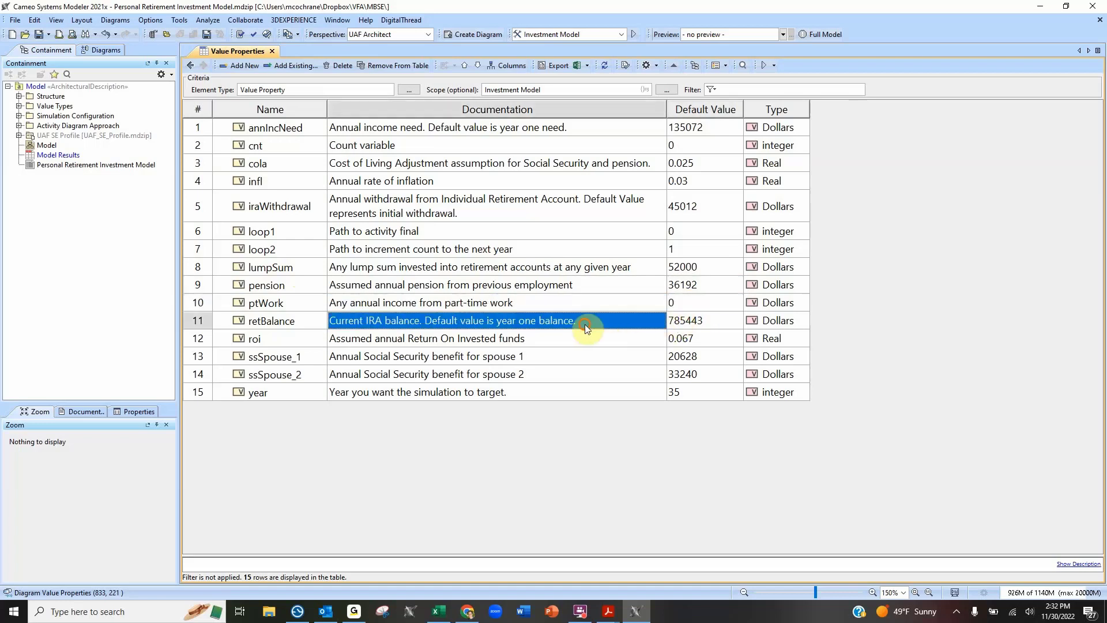
pyautogui.click(726, 321)
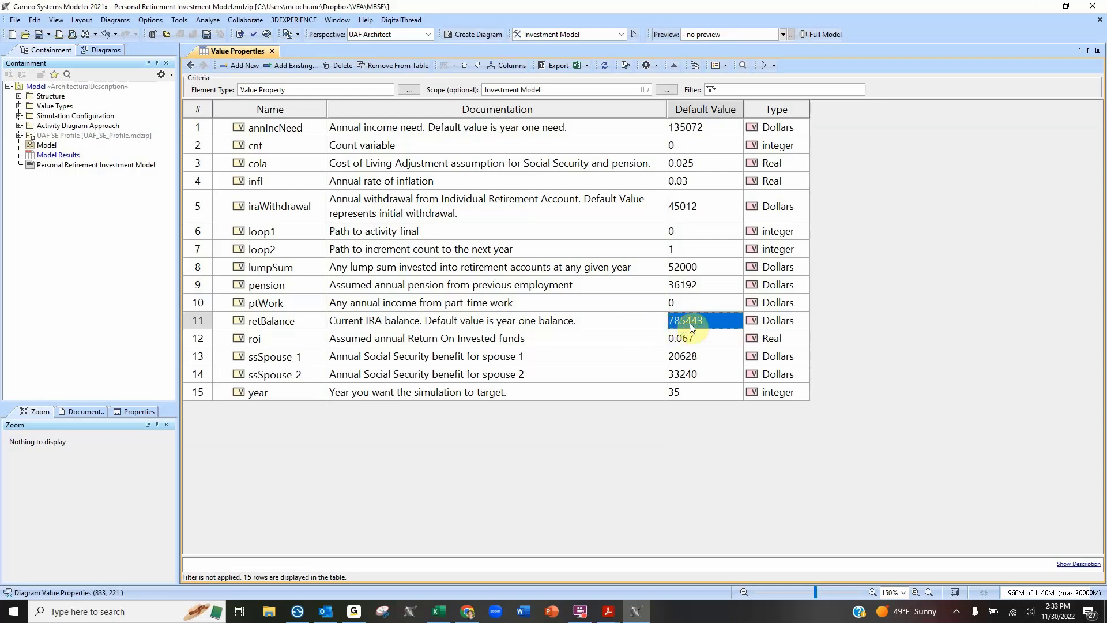
pyautogui.click(705, 340)
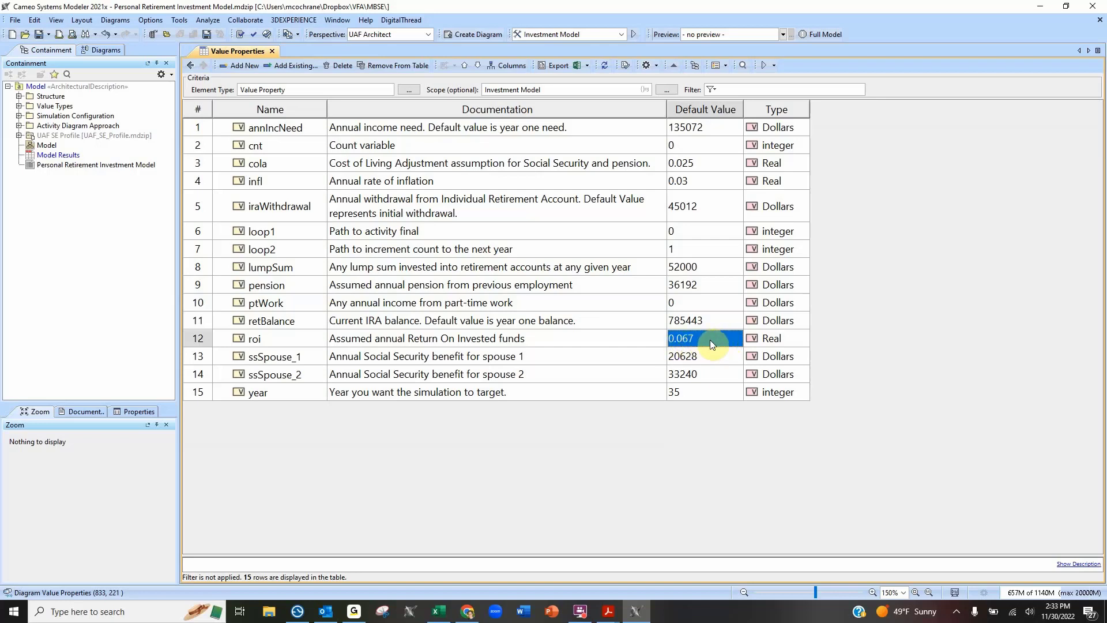
pyautogui.click(702, 356)
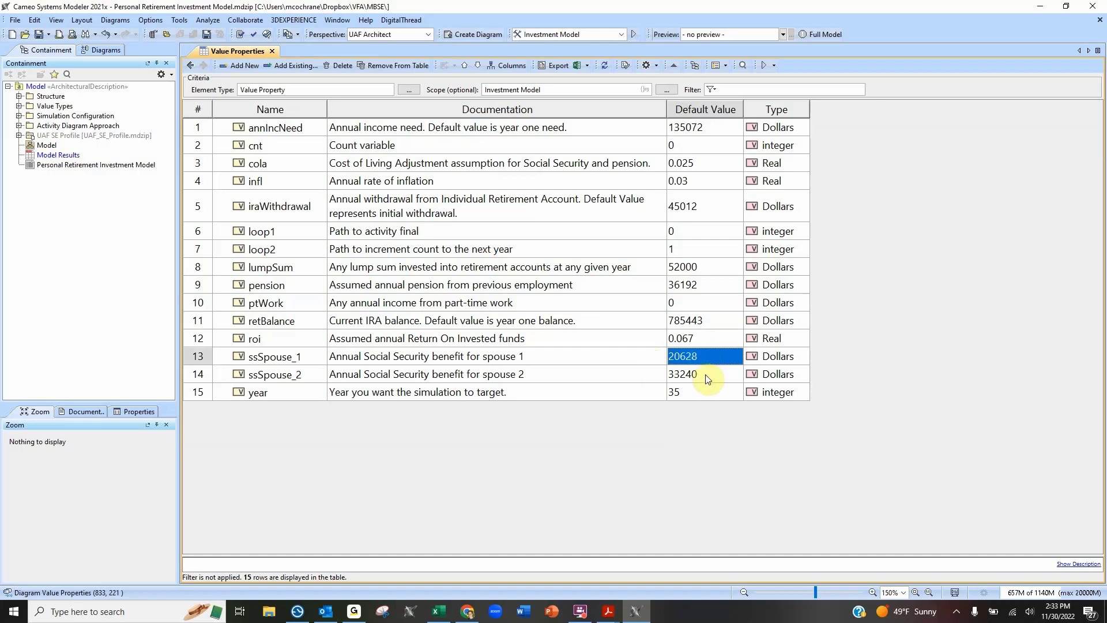
pyautogui.click(712, 377)
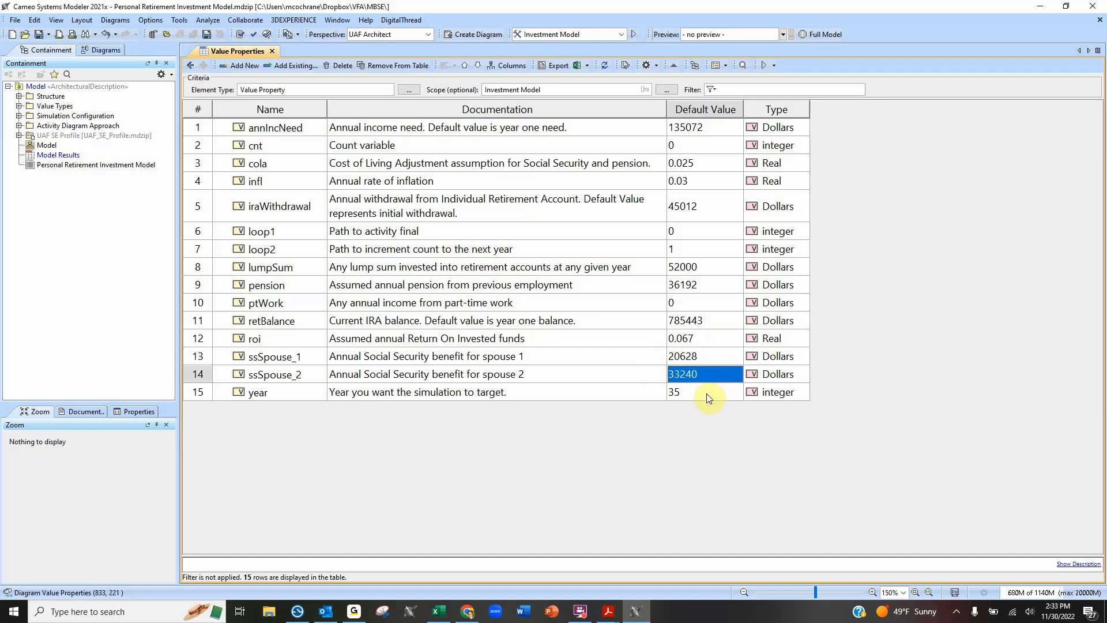
# Set the default value of the year property to 10
pyautogui.click(709, 395)
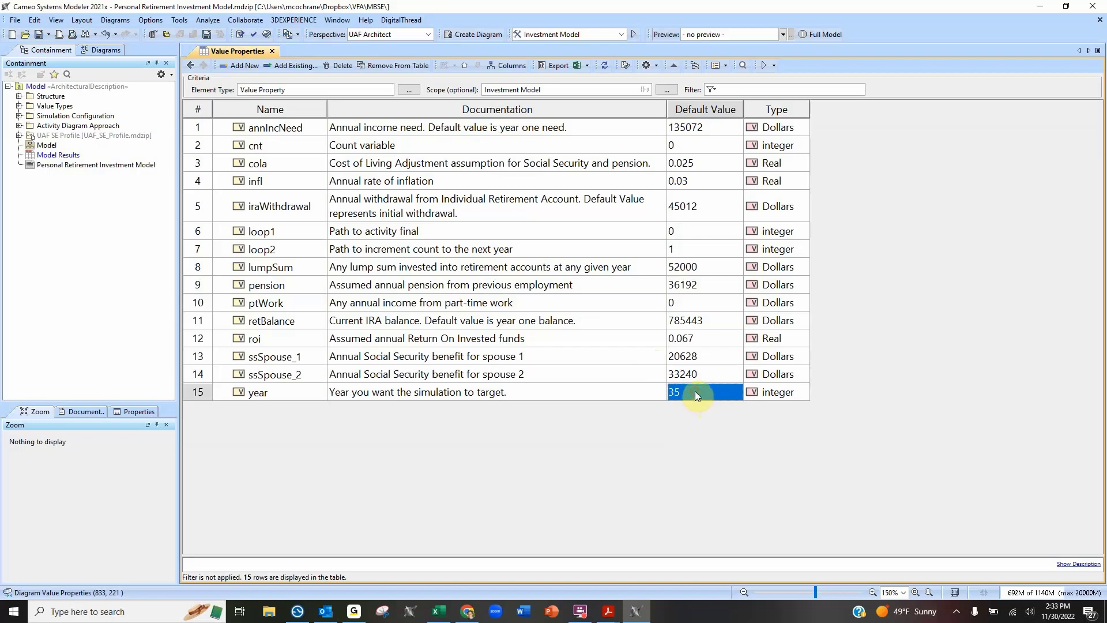
pyautogui.write('10')
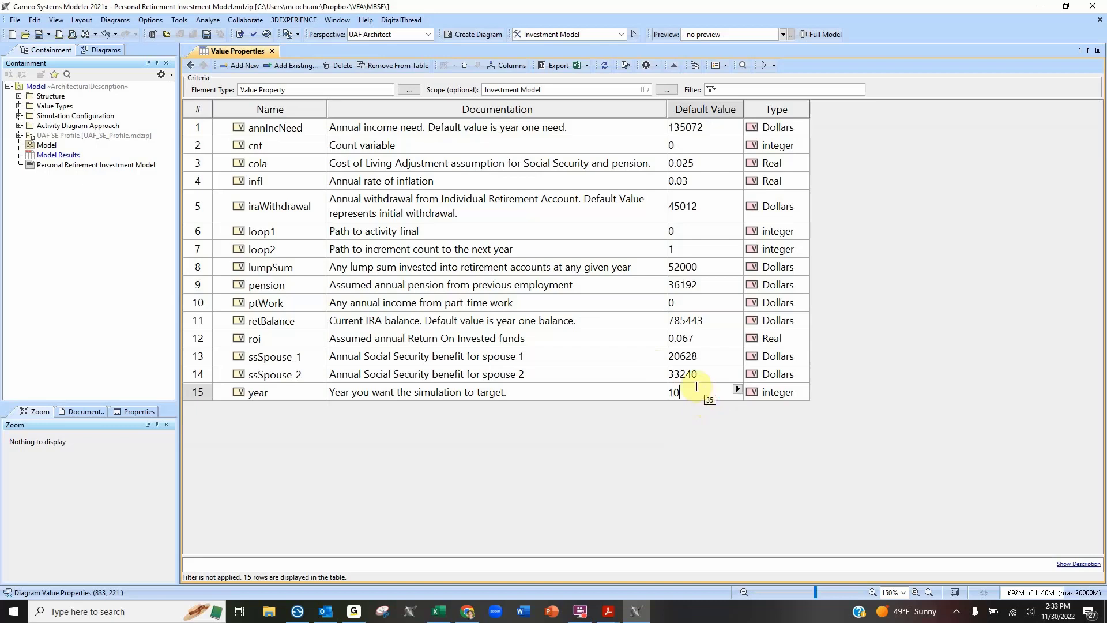
pyautogui.click(688, 448)
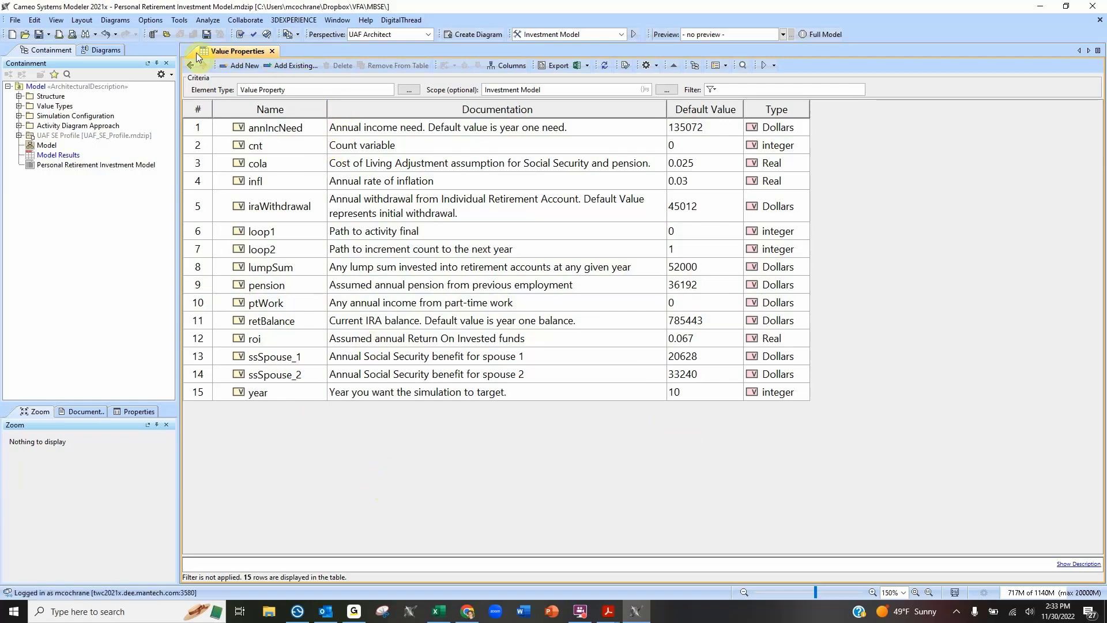
# View the Model Results instance table from the overview content diagram, then return to the overview
pyautogui.click(189, 65)
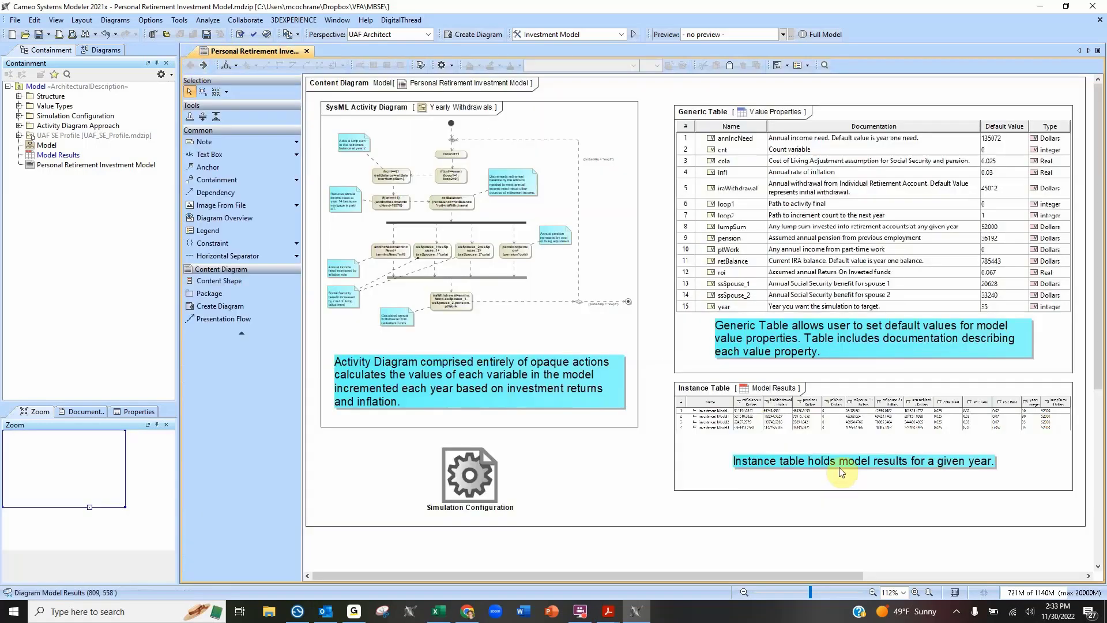
pyautogui.doubleClick(840, 427)
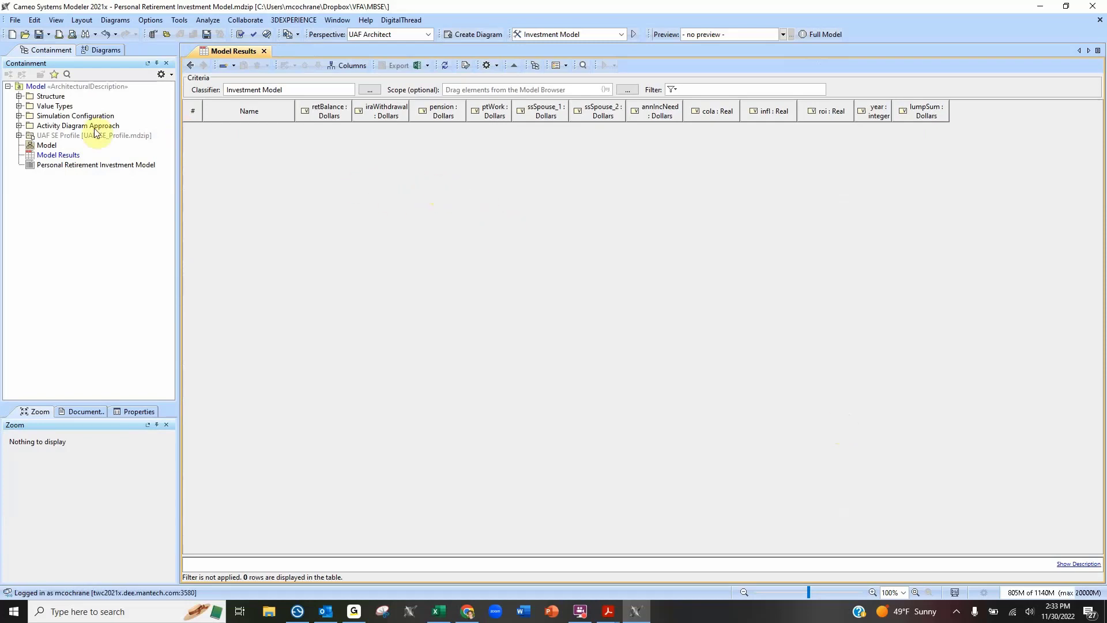
pyautogui.click(191, 66)
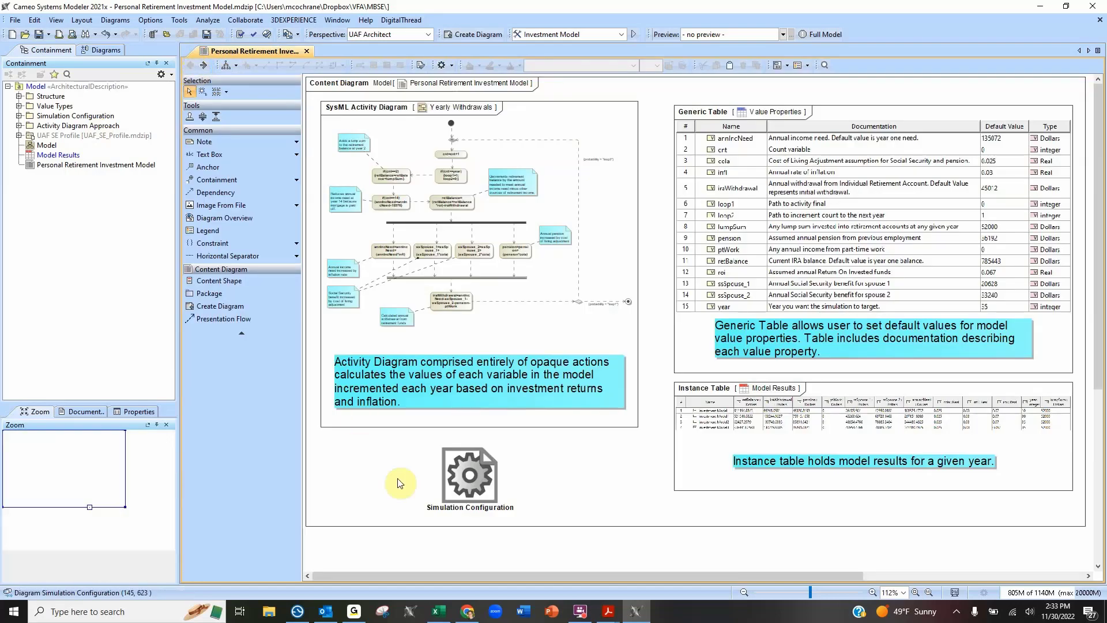
# Open the Simulation Configuration diagram, check its executionTarget and resultLocation settings, and return to the overview
pyautogui.click(464, 469)
pyautogui.doubleClick(463, 469)
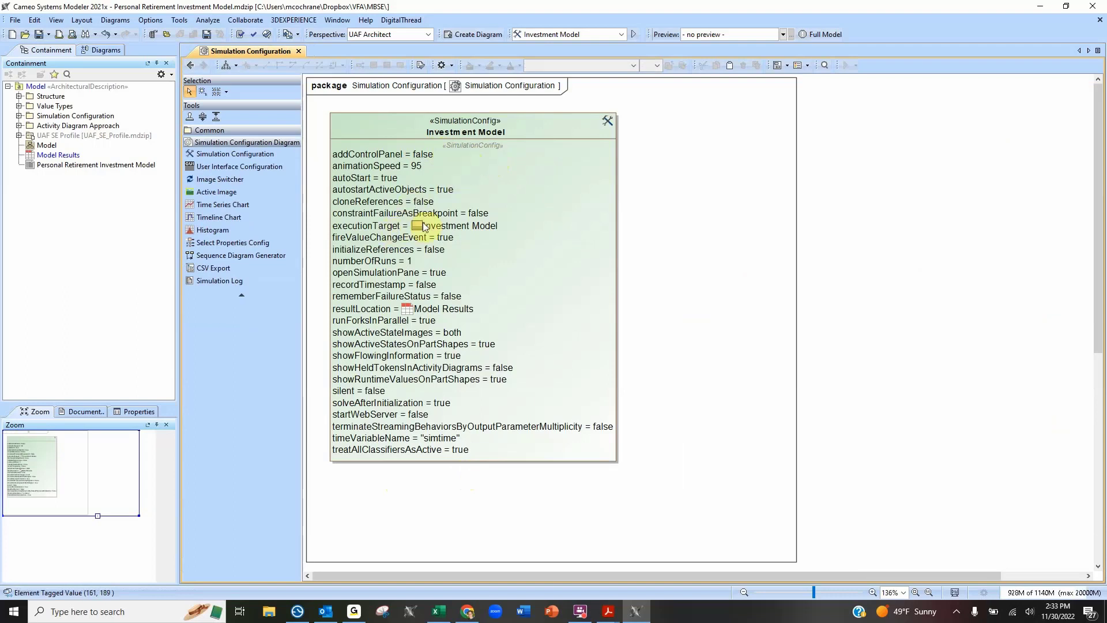
pyautogui.click(444, 229)
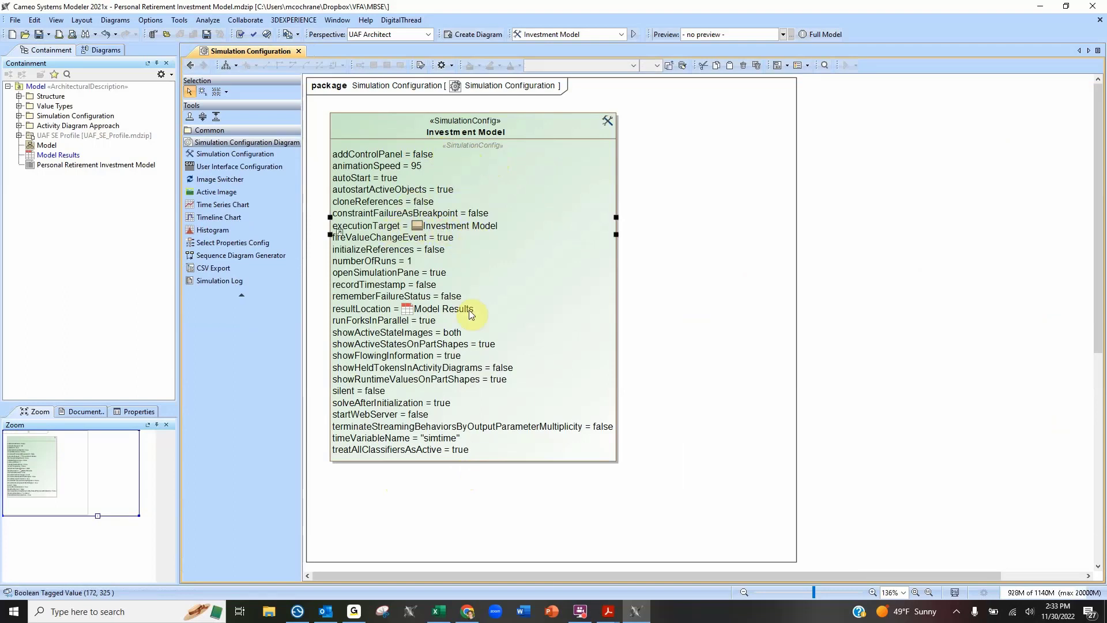
pyautogui.click(433, 314)
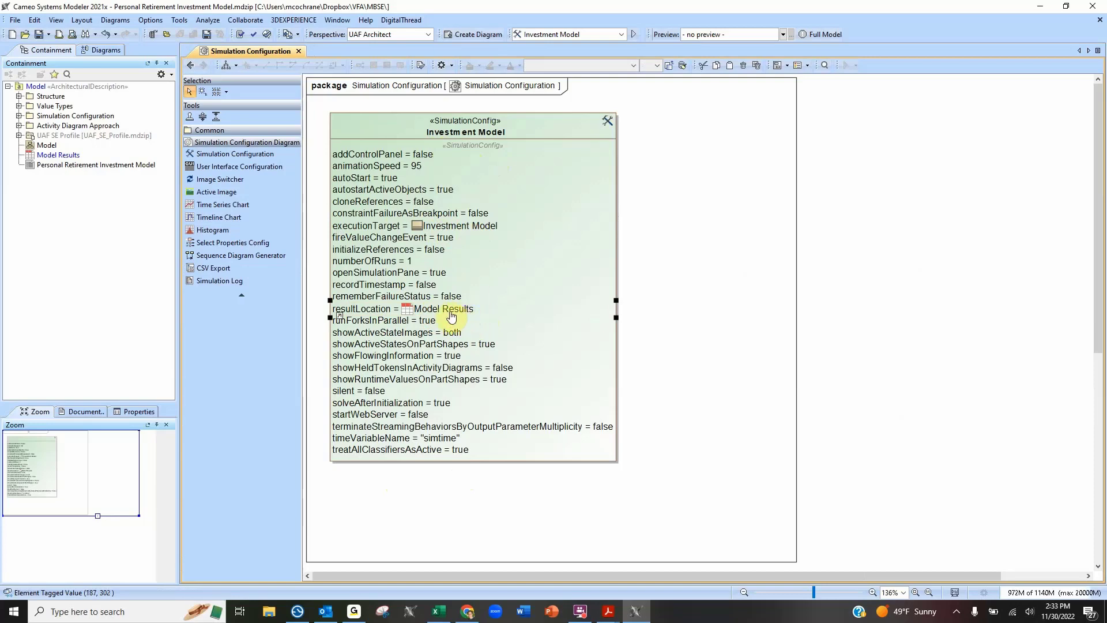
pyautogui.click(190, 66)
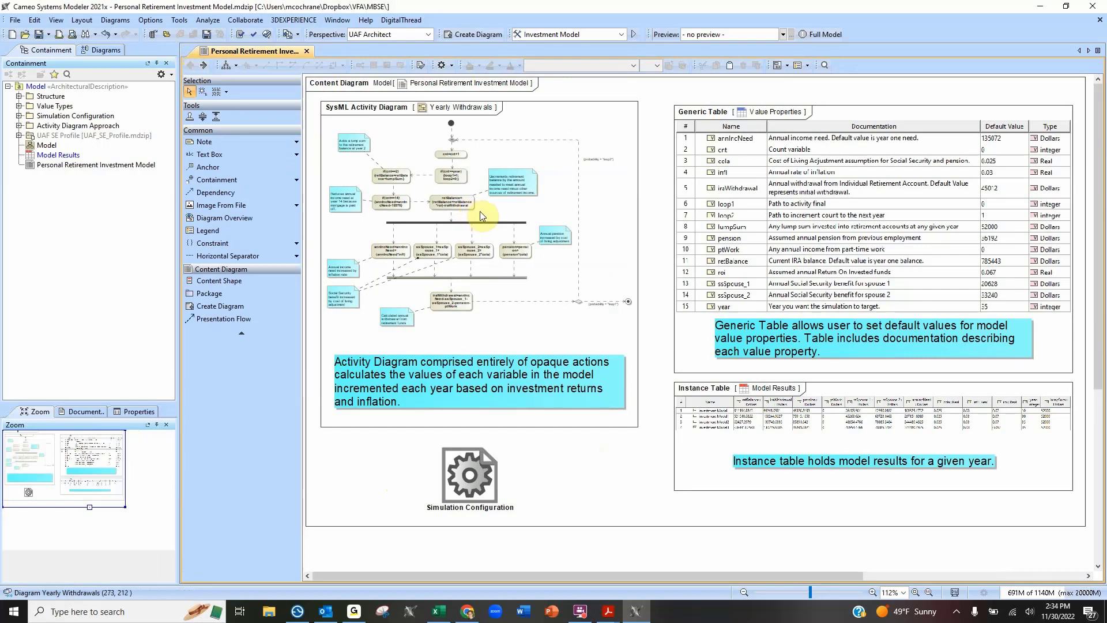
# Run the Investment Model simulation configuration at the fastest animation speed, and close the Simulation window once execution ends
pyautogui.click(634, 34)
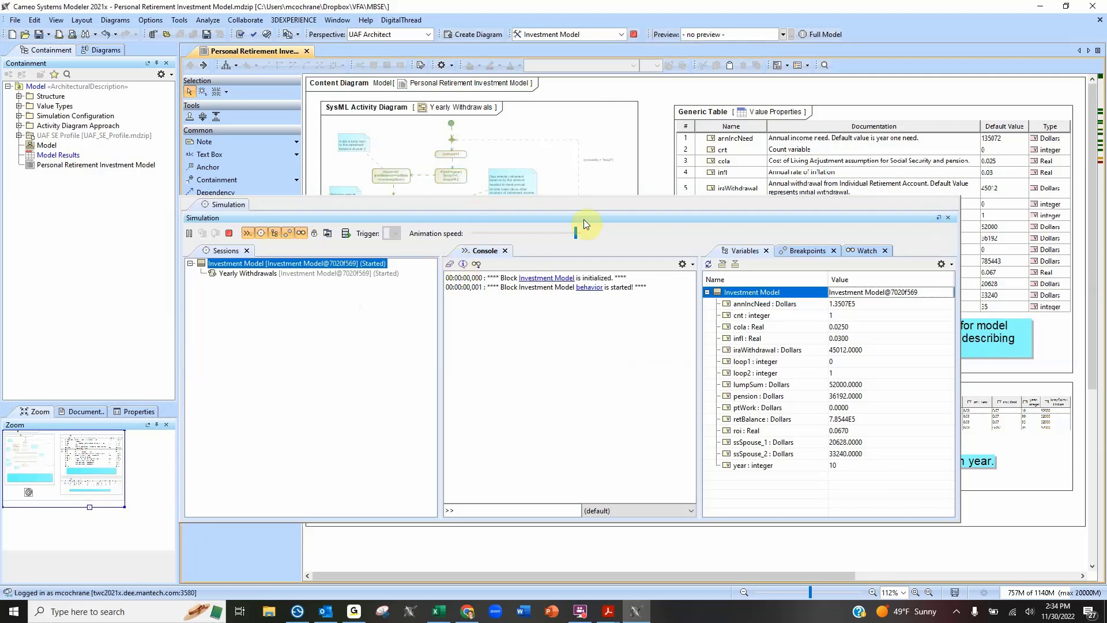
pyautogui.moveTo(575, 230); pyautogui.dragTo(581, 232)
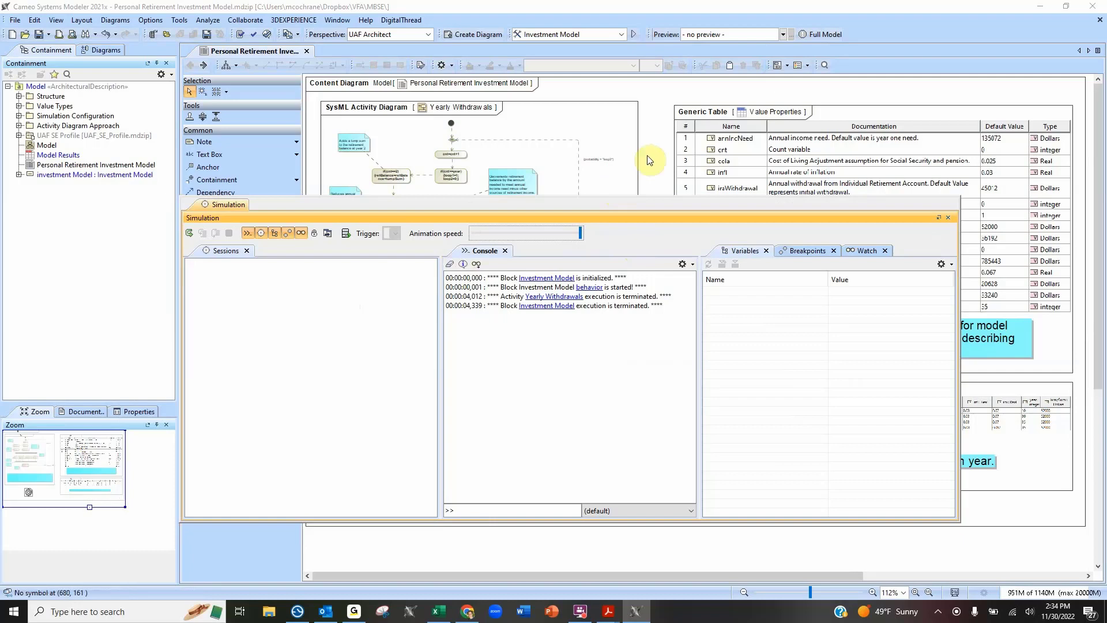
pyautogui.click(948, 217)
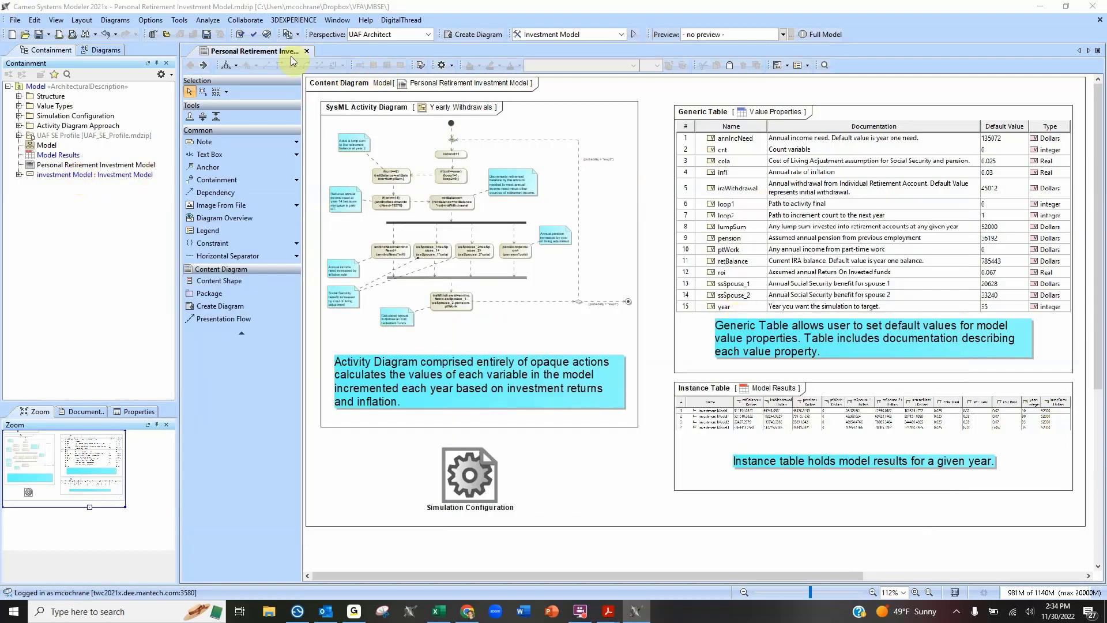
# Open the Model Results instance table and add the investment Model instance to it
pyautogui.doubleClick(53, 156)
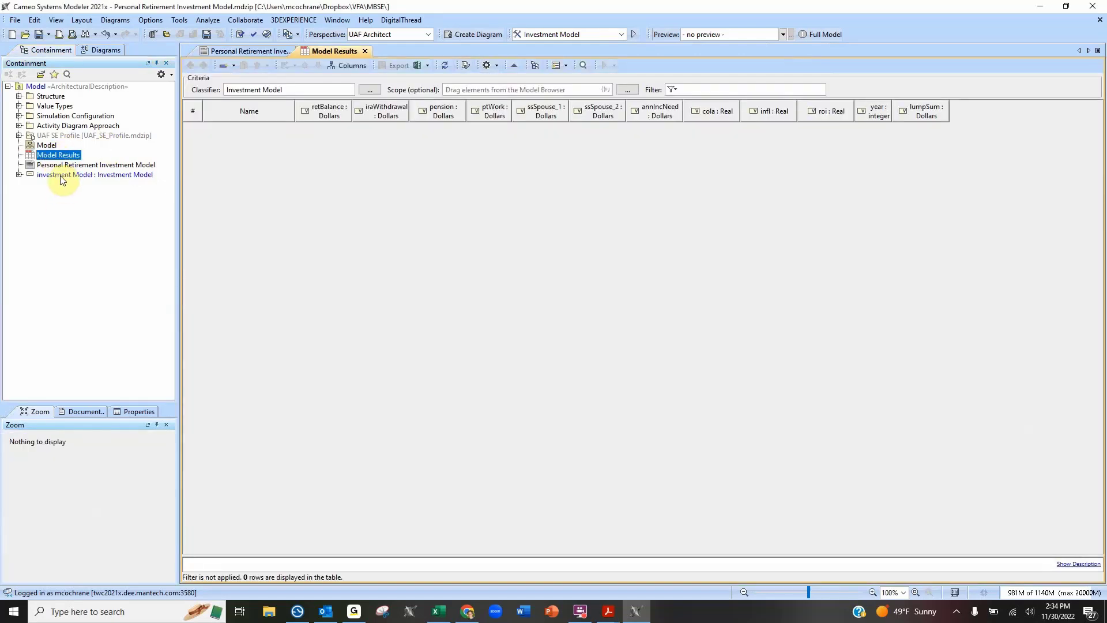
pyautogui.moveTo(60, 175); pyautogui.dragTo(279, 143)
pyautogui.click(307, 181)
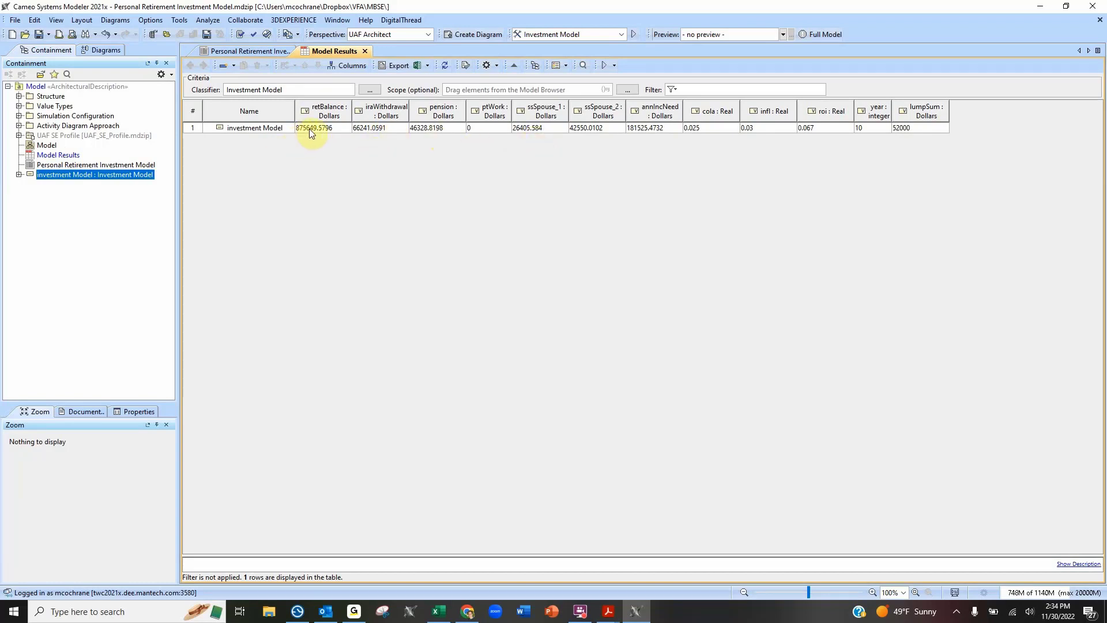
# Review the year 10 results for IRA withdrawal, pension, both spouses' Social Security benefits and annual income need
pyautogui.click(375, 130)
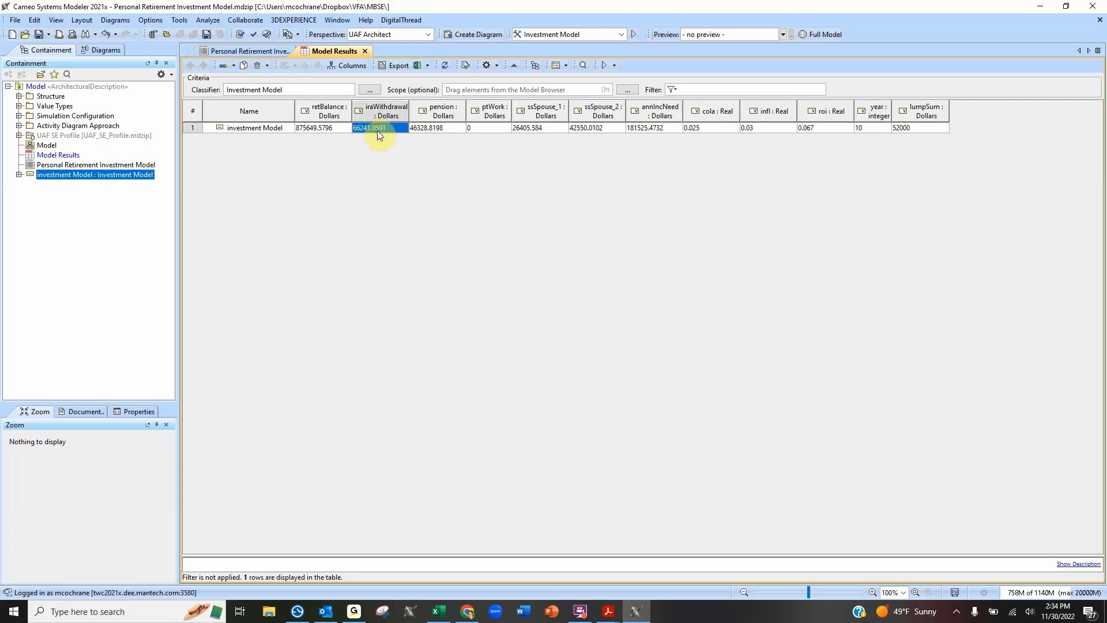
pyautogui.click(441, 129)
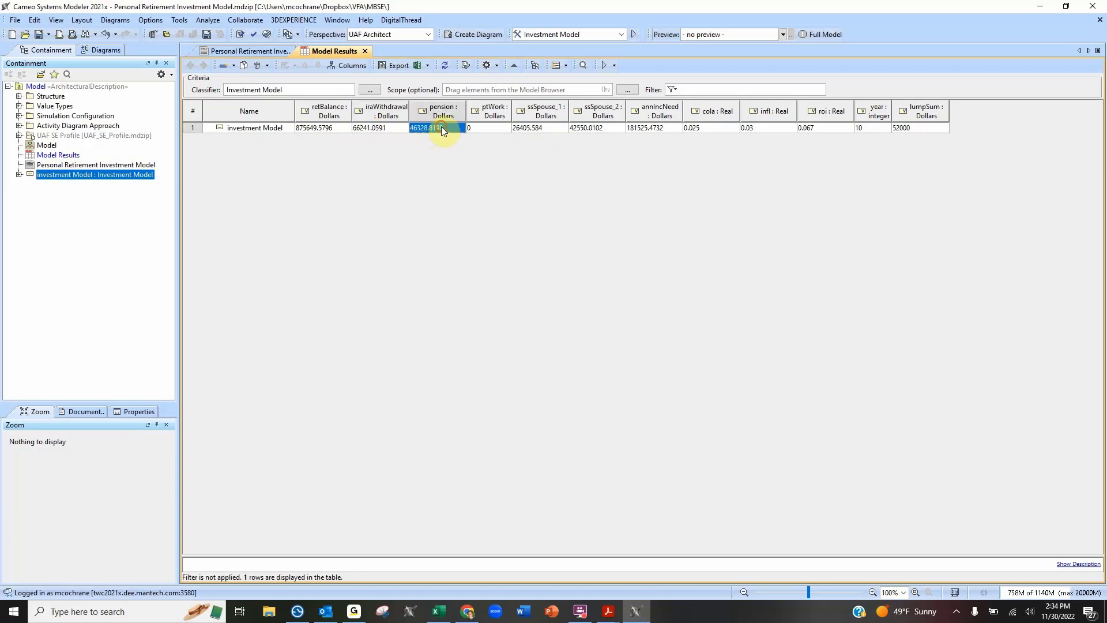
pyautogui.click(547, 128)
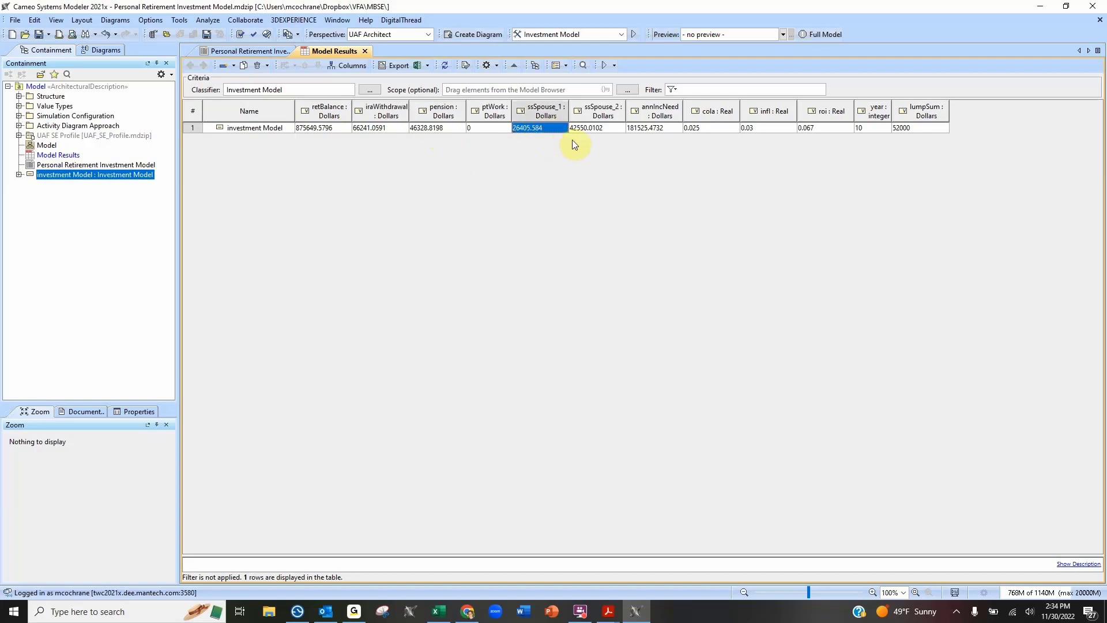
pyautogui.click(603, 128)
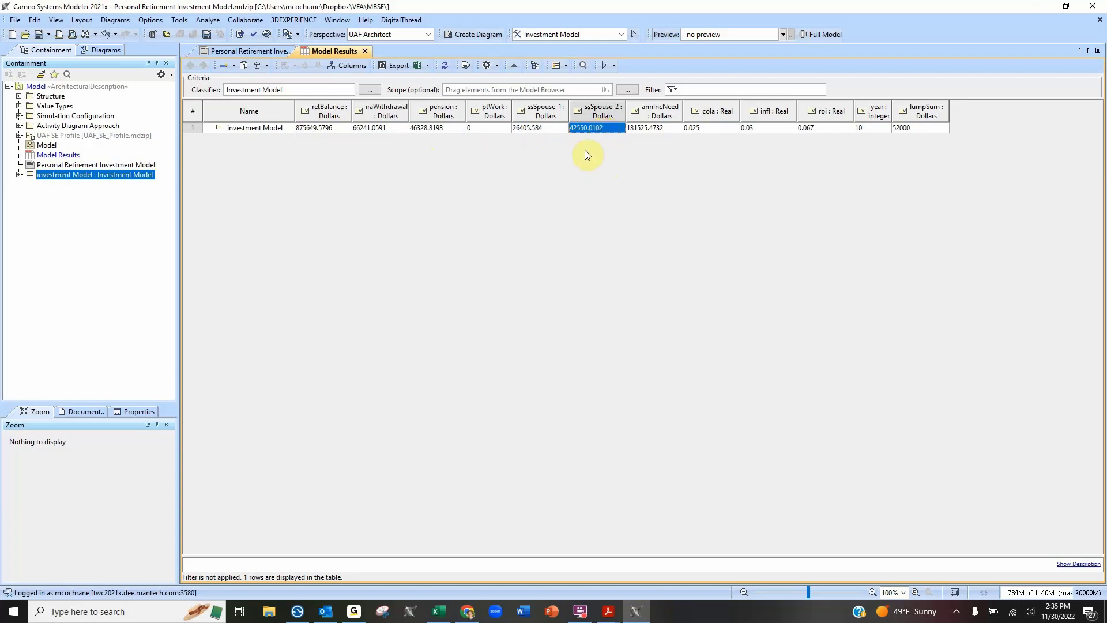
pyautogui.click(667, 129)
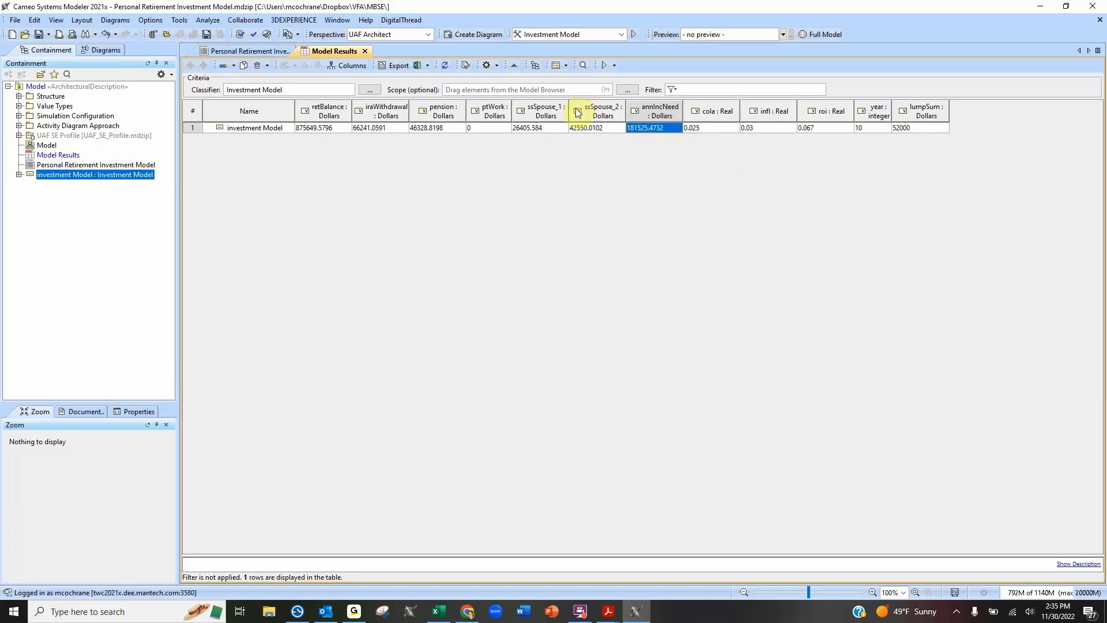
# Set the default value of the year property to 20 in the Value Properties table and run the Investment Model simulation
pyautogui.click(248, 50)
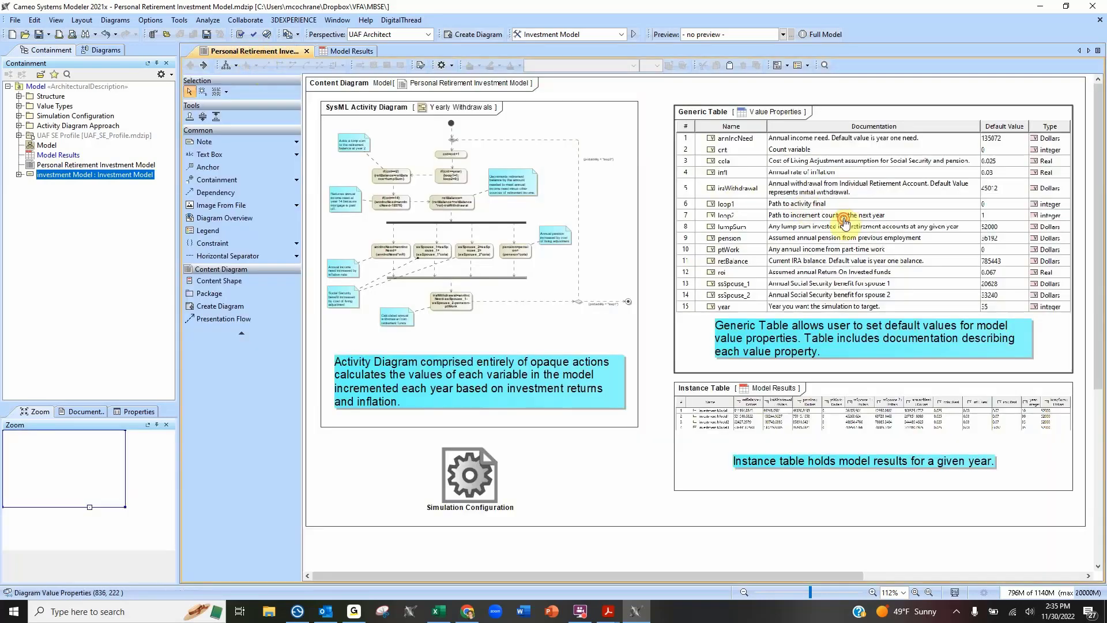
pyautogui.doubleClick(844, 221)
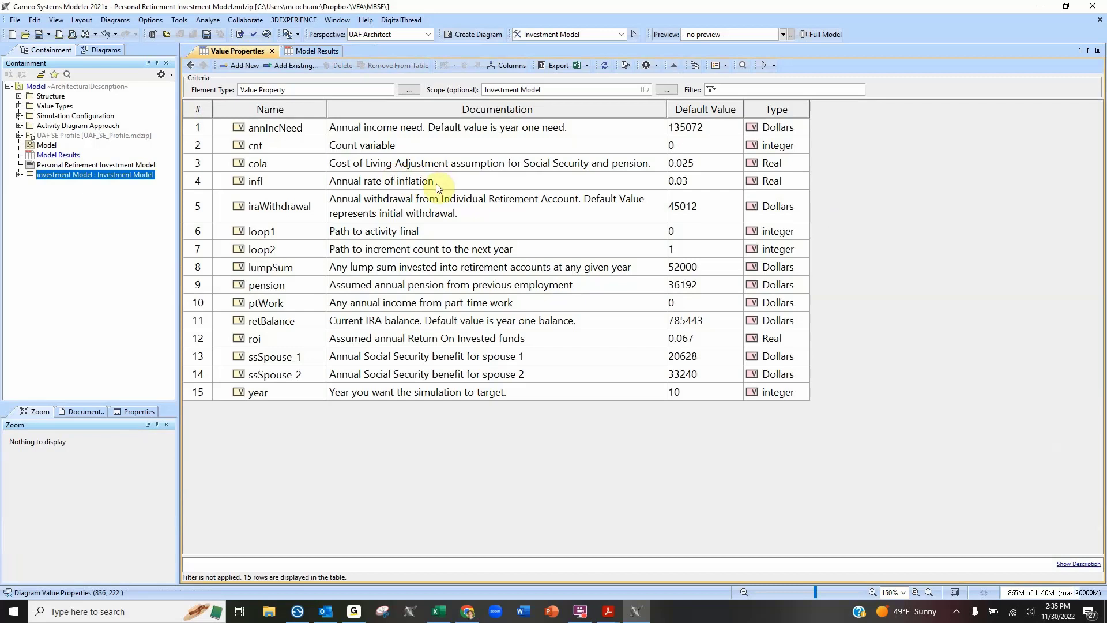
pyautogui.click(686, 392)
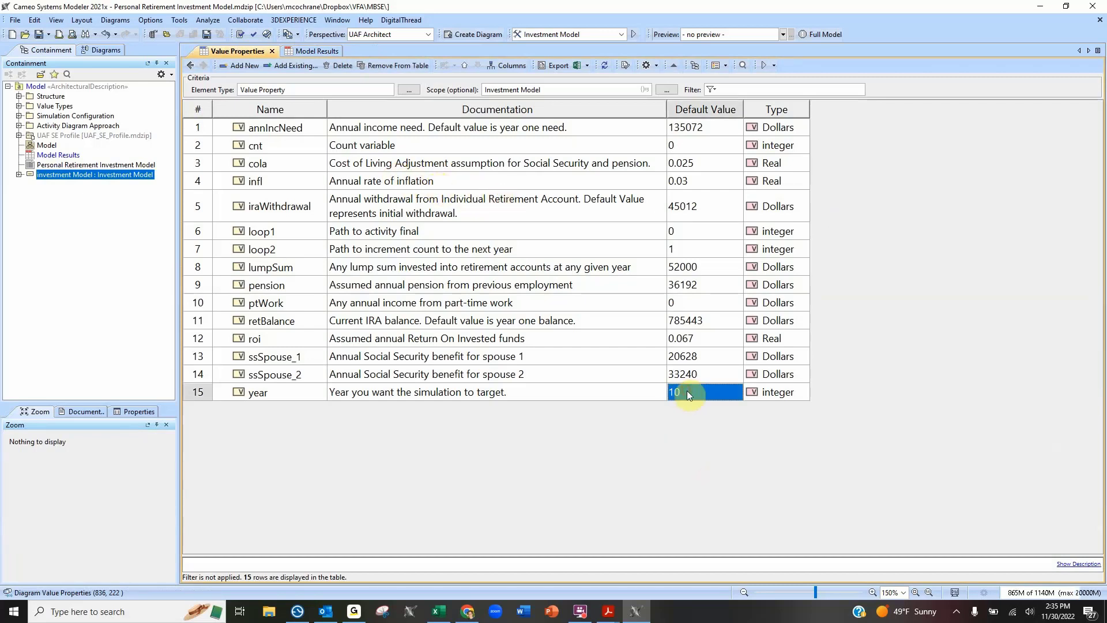
pyautogui.write('20')
pyautogui.click(673, 438)
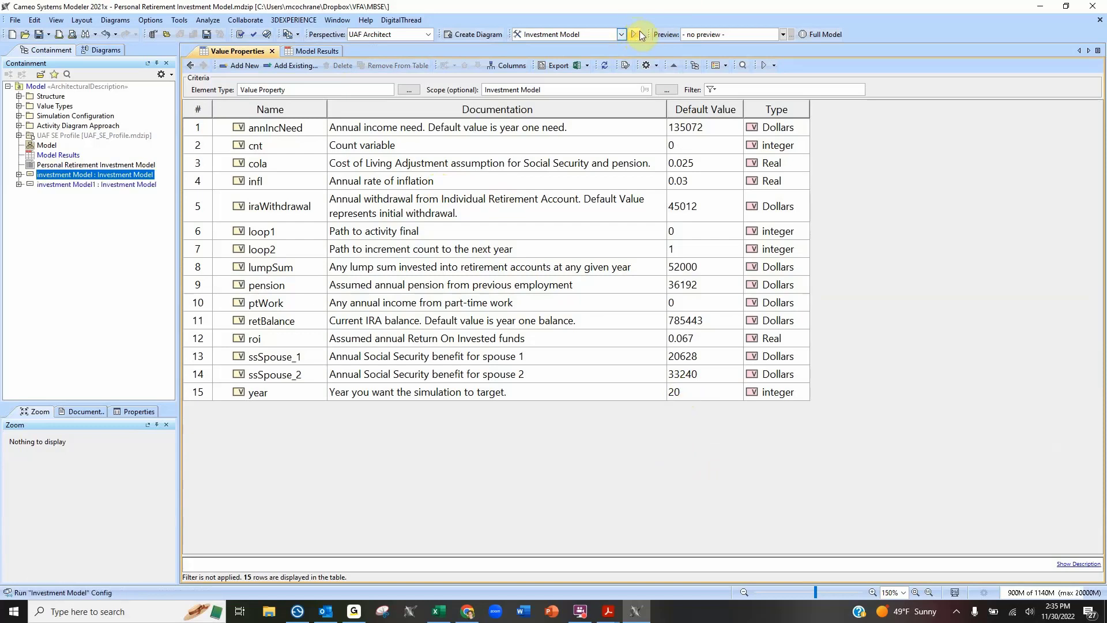
# Add the investment Model1 instance to the Model Results table and review its IRA withdrawal
pyautogui.click(316, 50)
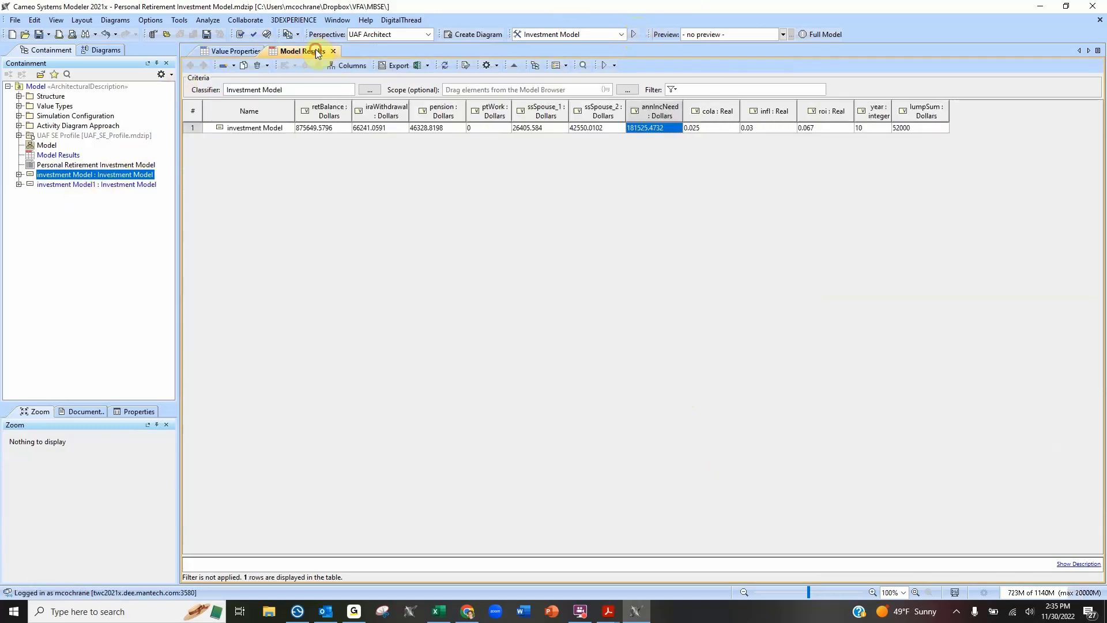
pyautogui.moveTo(81, 184); pyautogui.dragTo(265, 154)
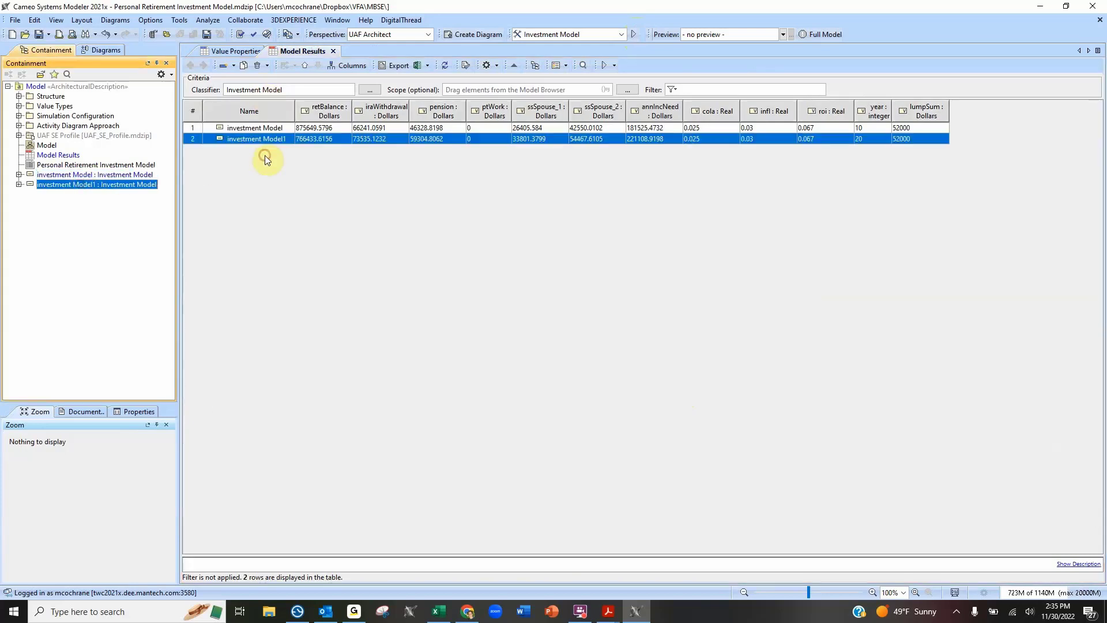
pyautogui.click(305, 245)
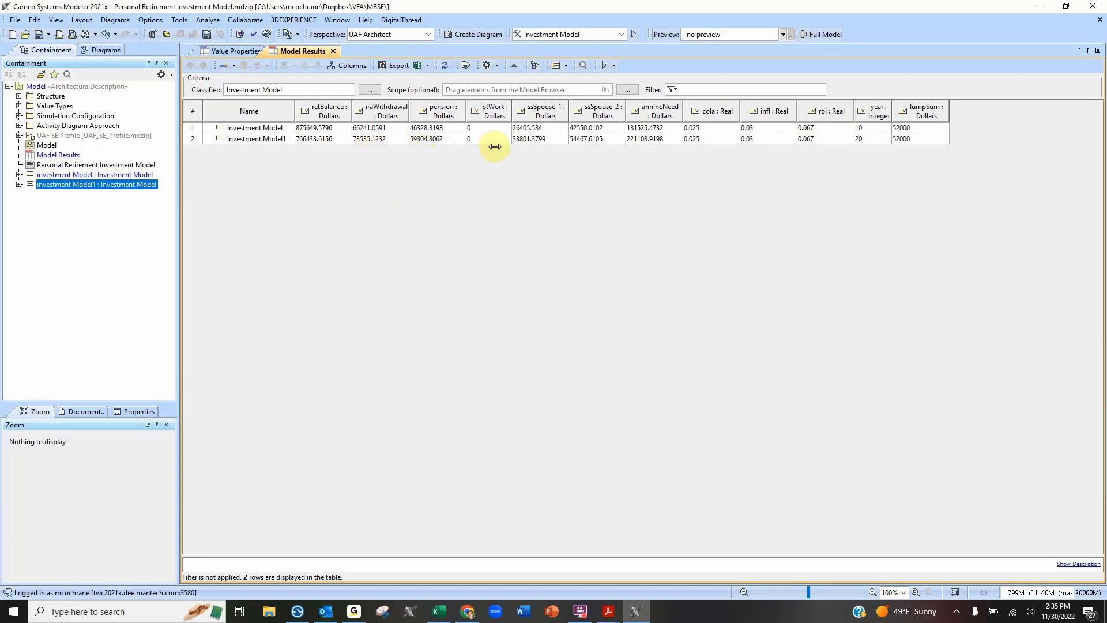
pyautogui.click(386, 139)
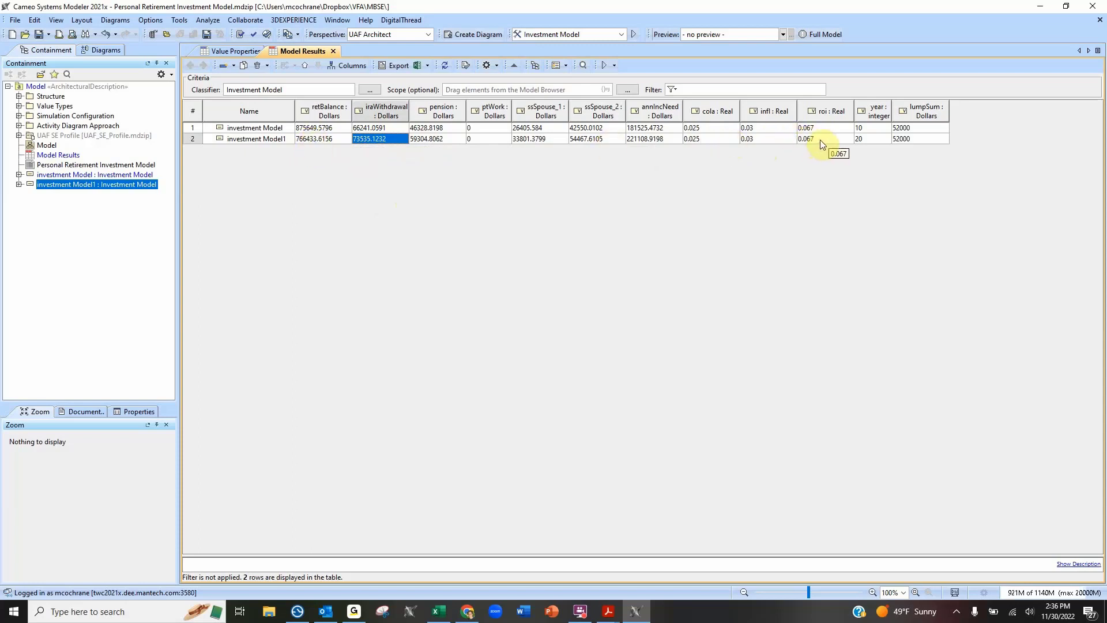
pyautogui.click(434, 214)
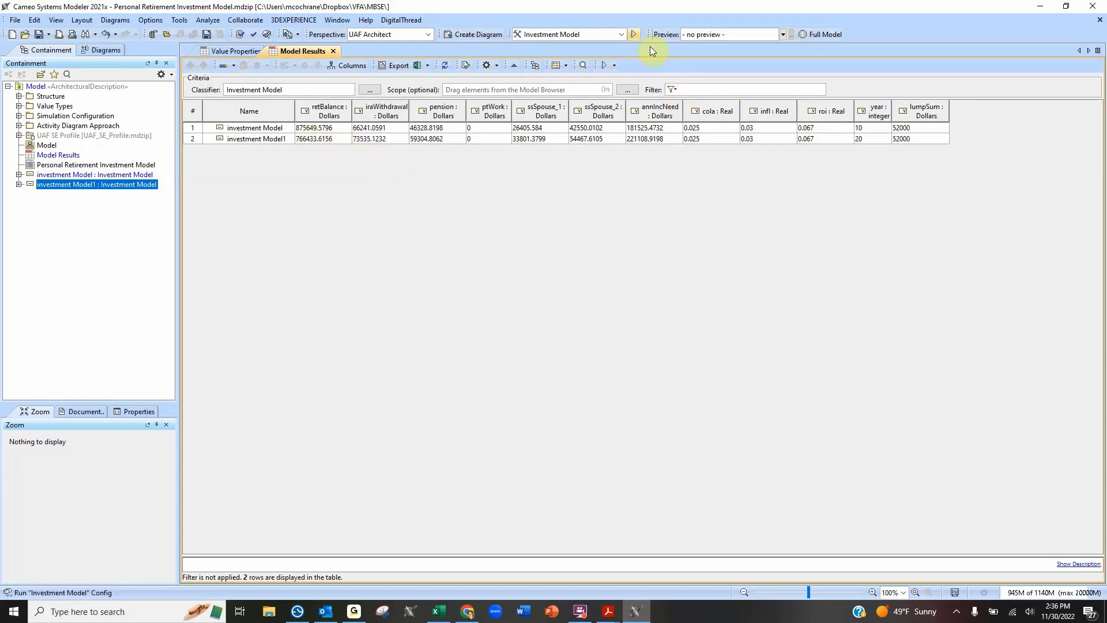
# Set the default value of the year property to 30 in the Value Properties table and run the Investment Model simulation again
pyautogui.click(247, 53)
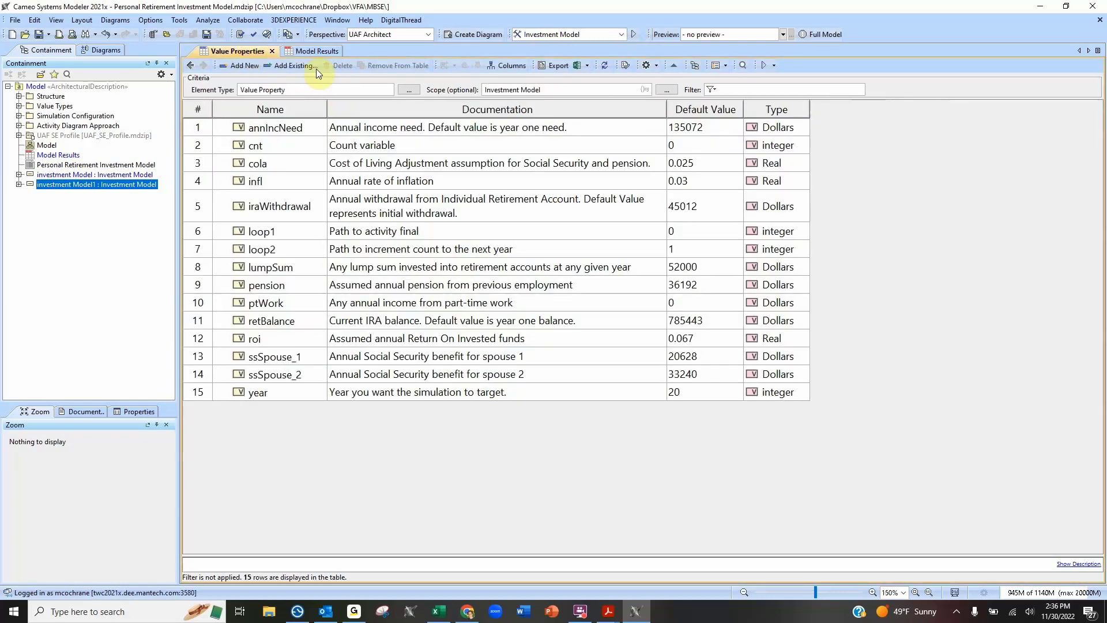
pyautogui.click(686, 392)
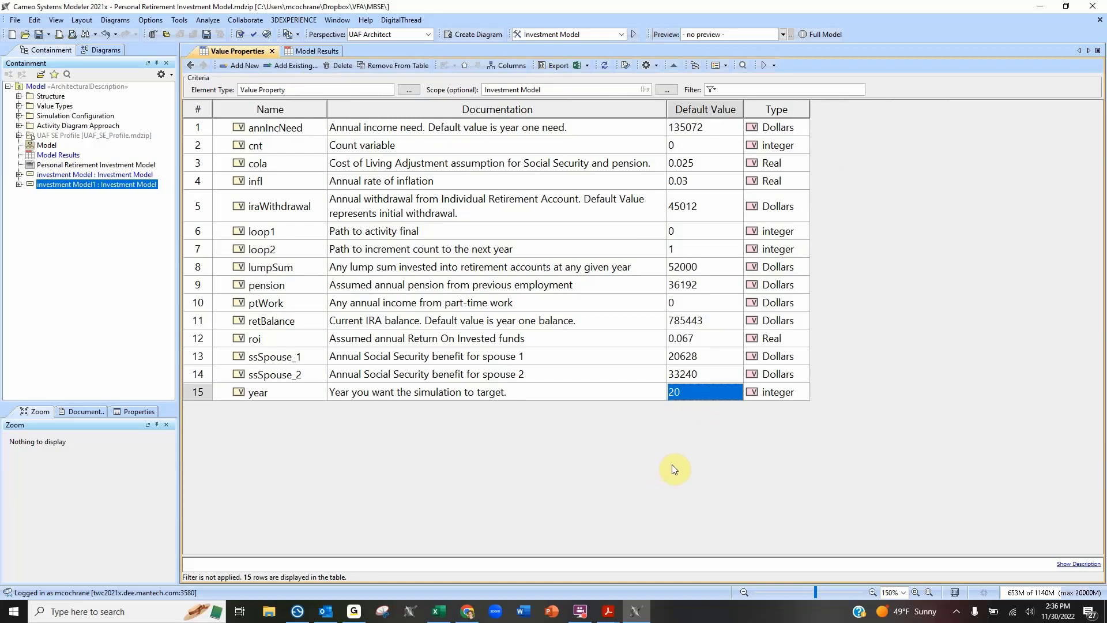
pyautogui.write('0')
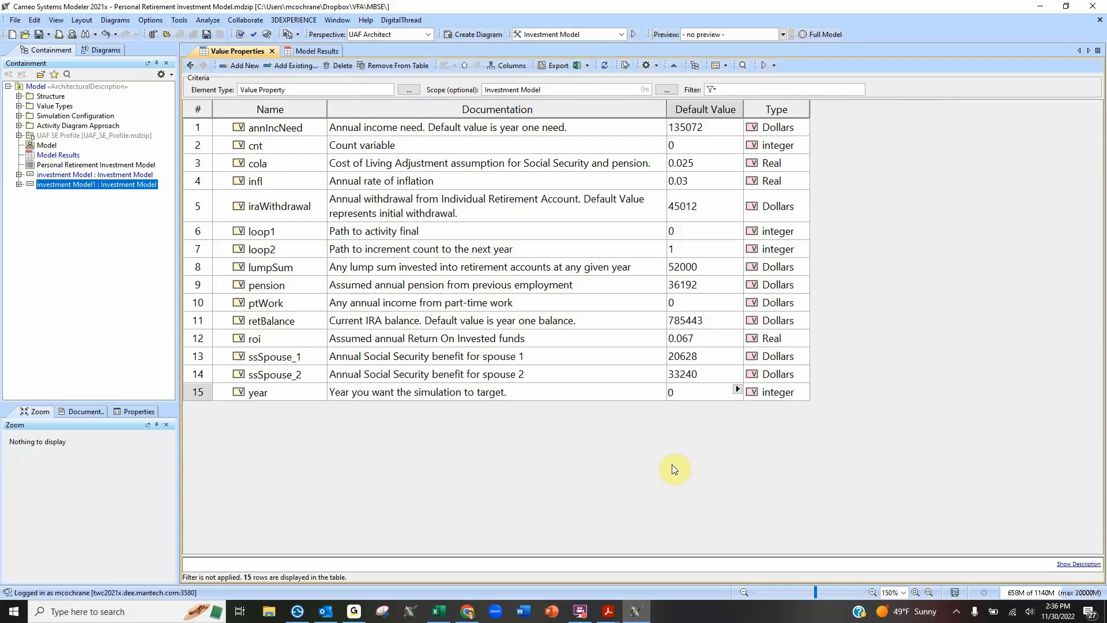
pyautogui.press('BackSpace')
pyautogui.write('30')
pyautogui.click(673, 465)
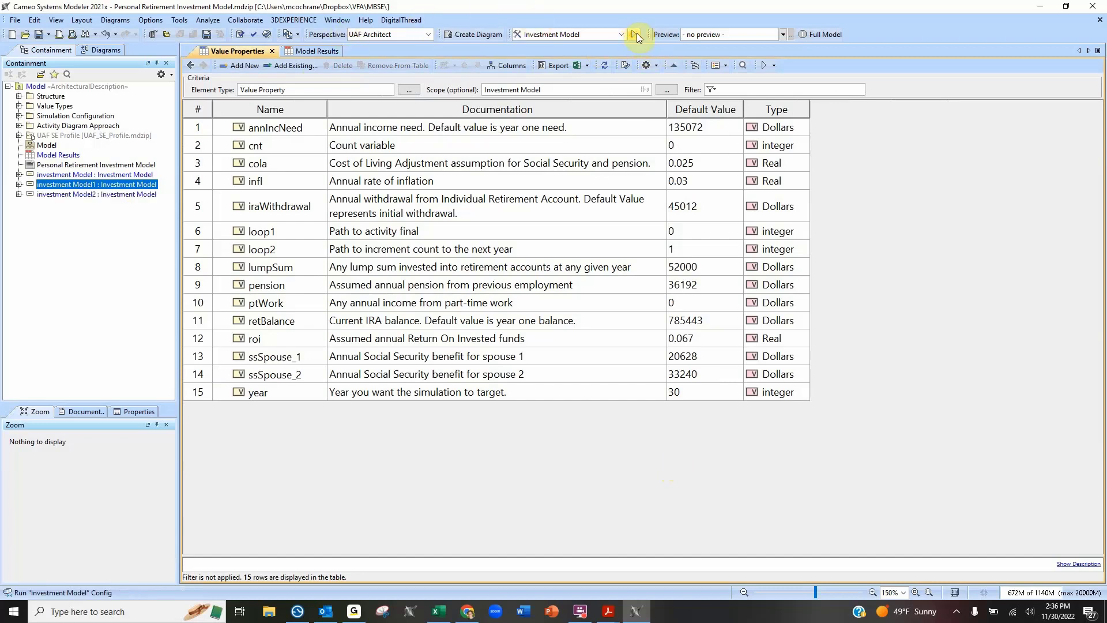
# Add the investment Model2 instance to the Model Results table and review its annual income need and inflation rate
pyautogui.click(320, 50)
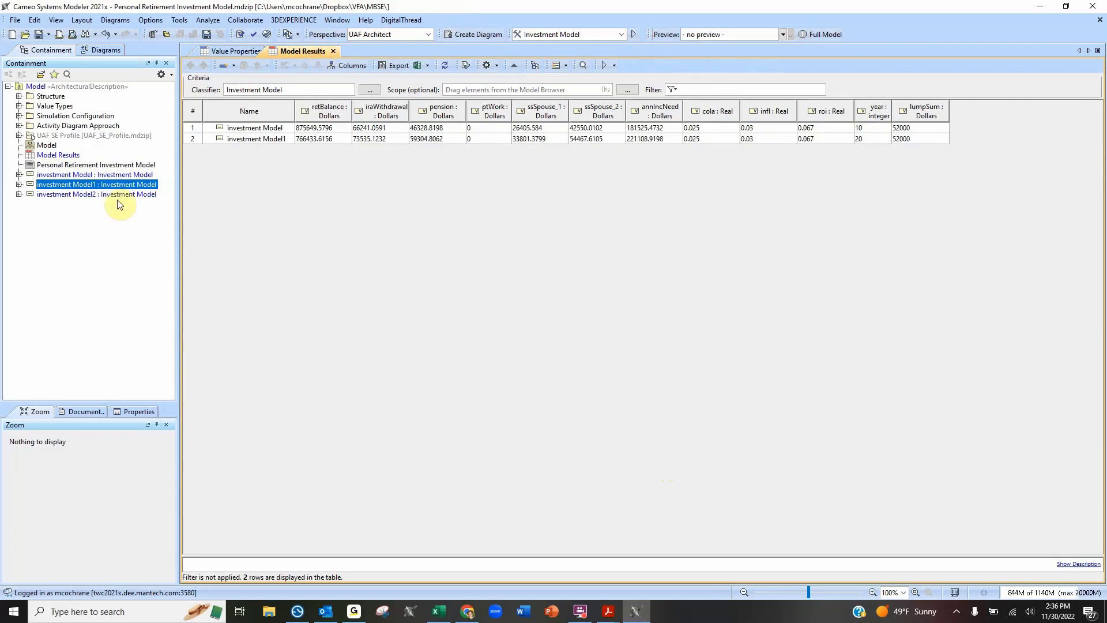
pyautogui.click(78, 193)
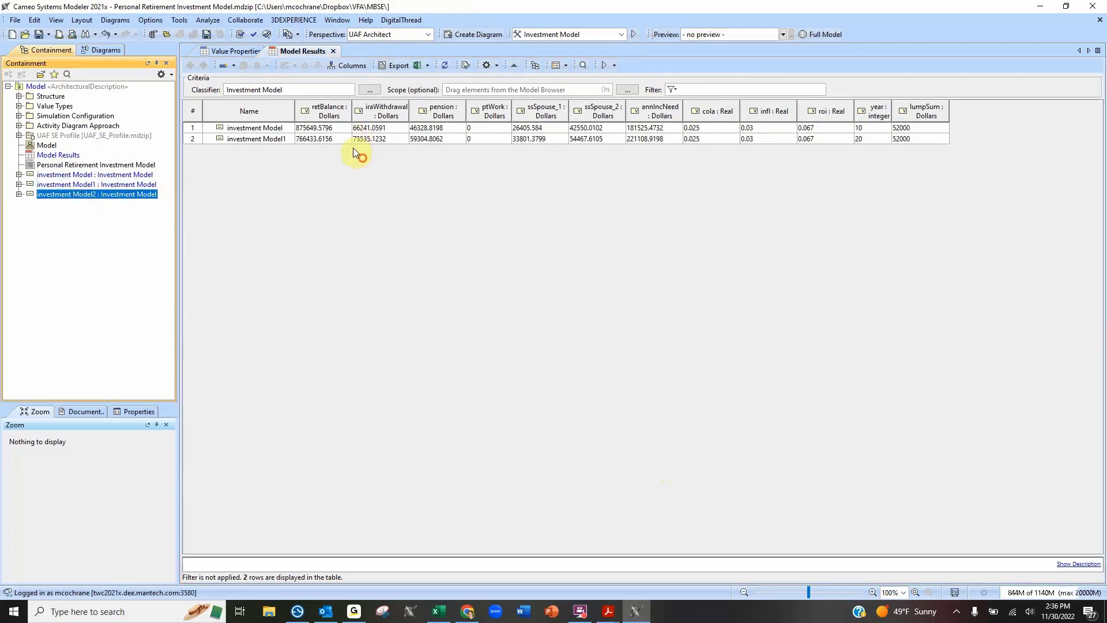
pyautogui.moveTo(78, 193); pyautogui.dragTo(362, 158)
pyautogui.click(393, 197)
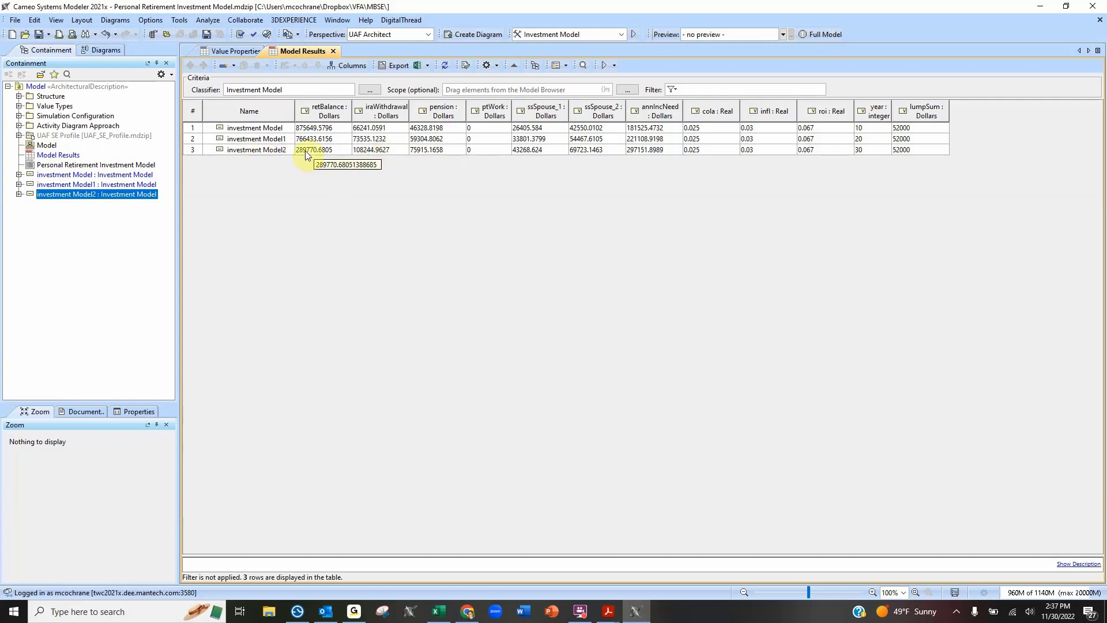
pyautogui.click(666, 150)
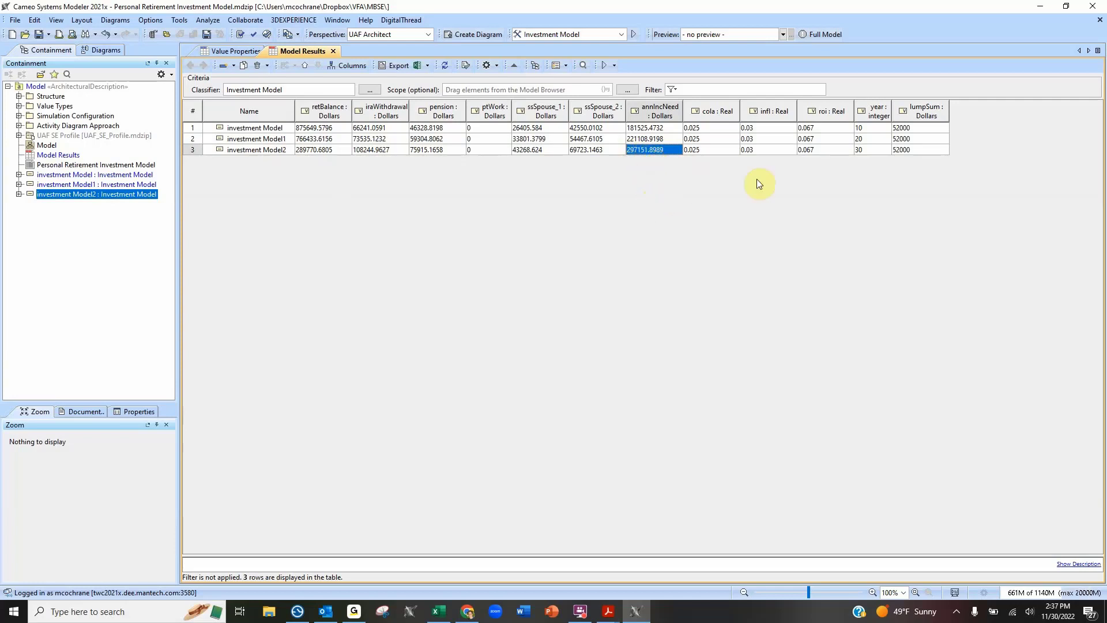
pyautogui.click(778, 152)
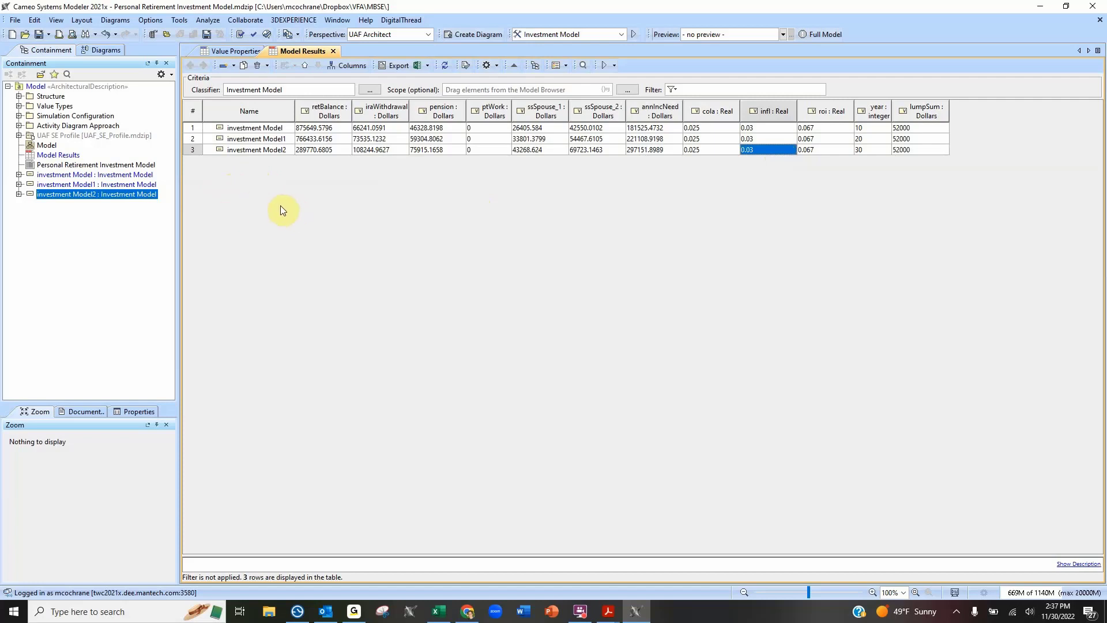
# Open the Model block definition diagram, view the Investment Model block's Yearly Withdrawals activity diagram, and return to the block
pyautogui.click(35, 147)
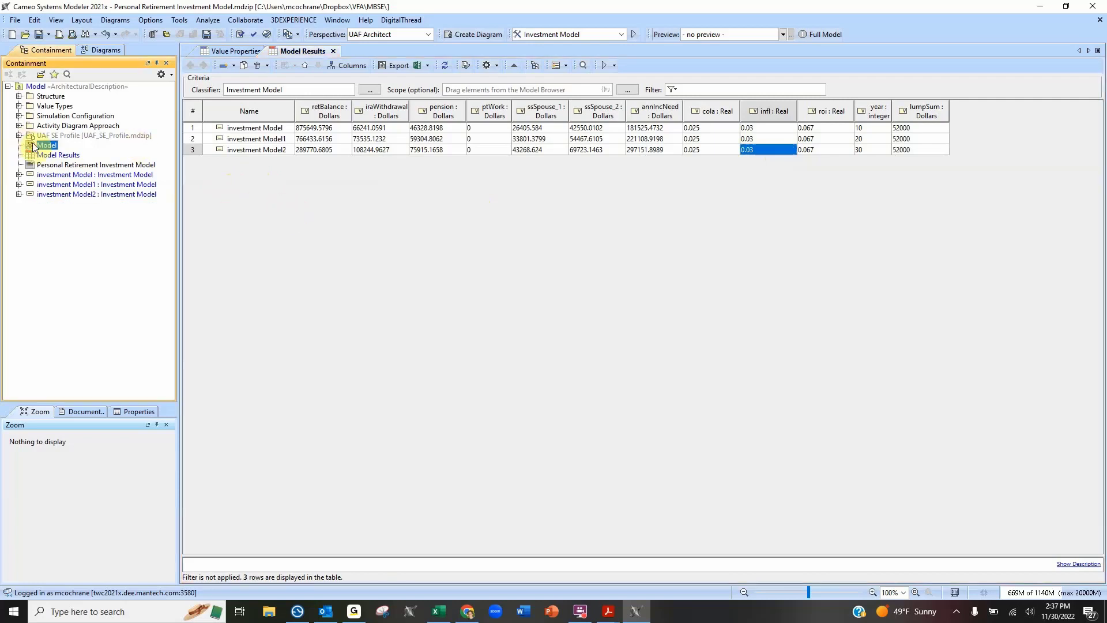
pyautogui.doubleClick(36, 146)
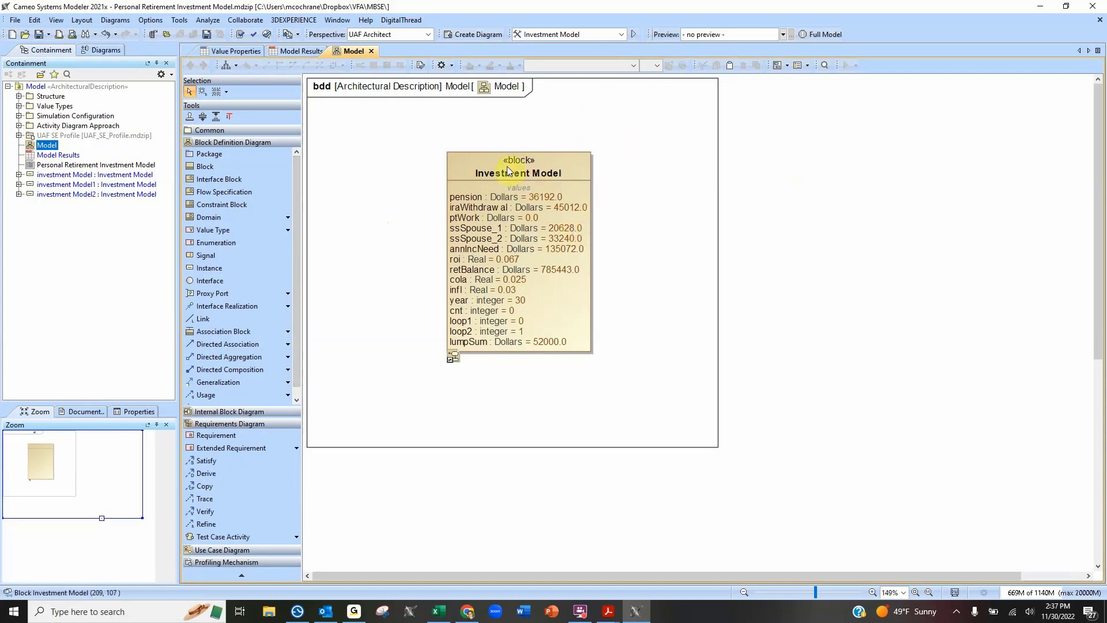
pyautogui.click(463, 156)
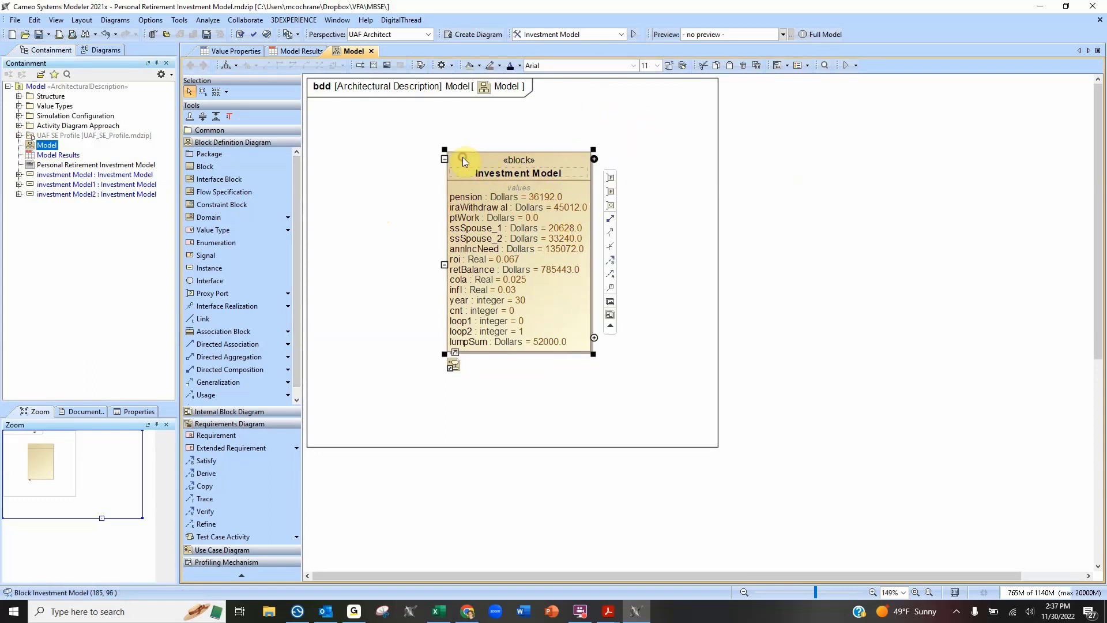
pyautogui.click(453, 365)
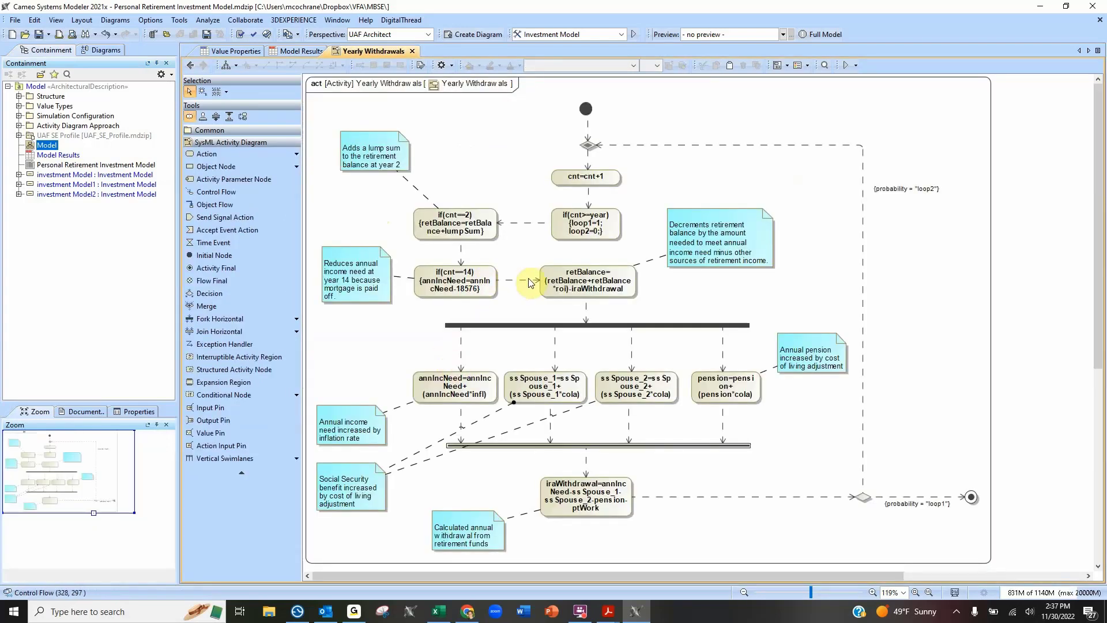
pyautogui.click(190, 64)
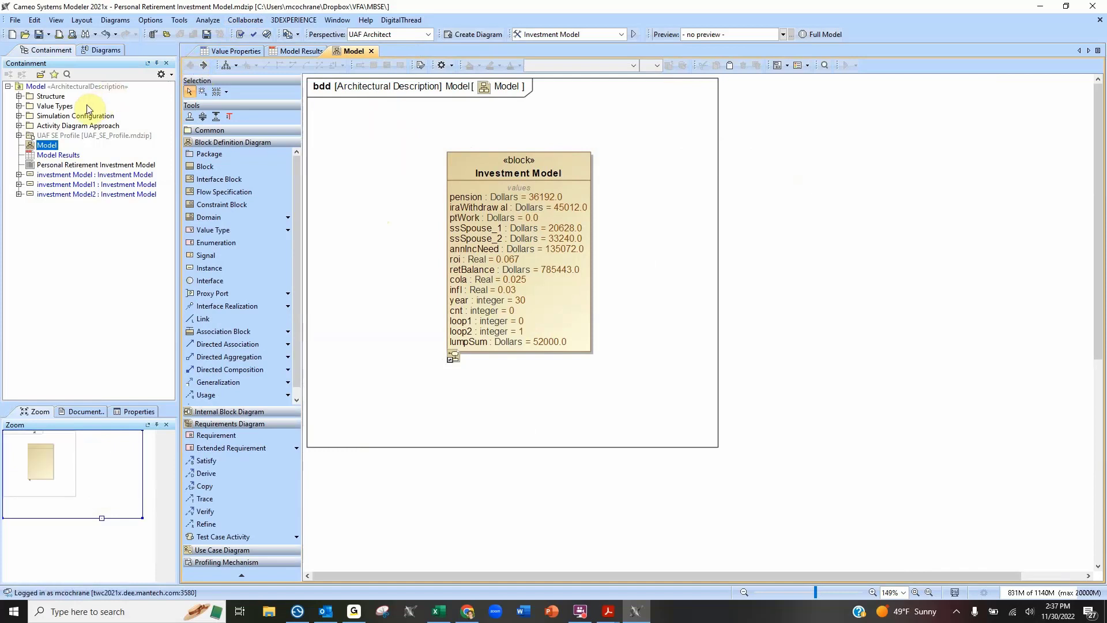
# Expand the Structure package in the containment tree and inspect the roi value property in the Investment Model block
pyautogui.click(19, 96)
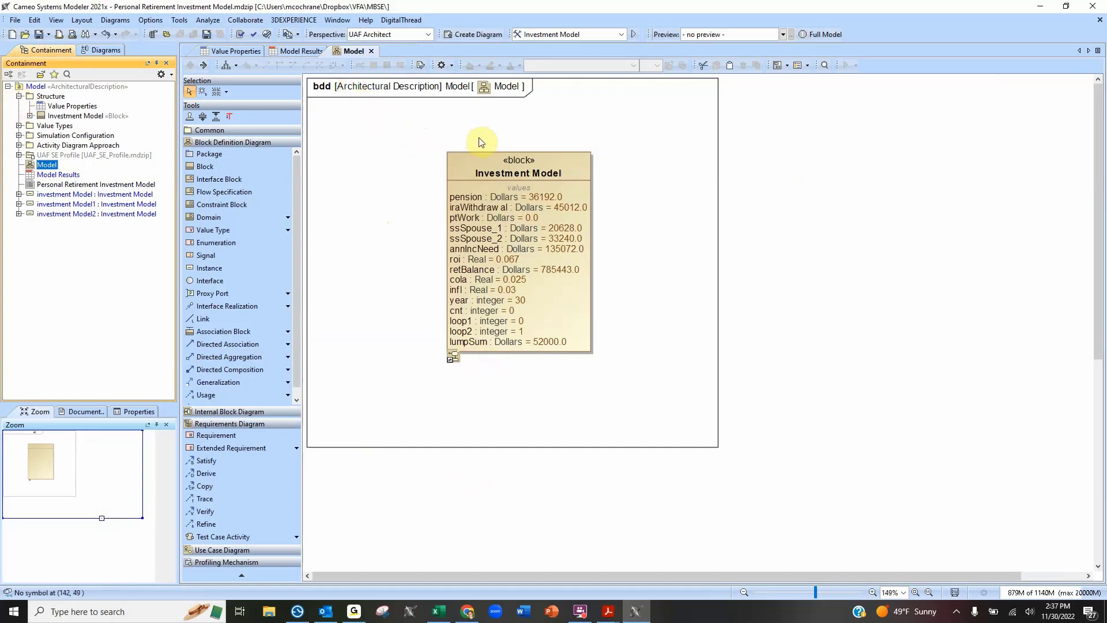
pyautogui.click(510, 260)
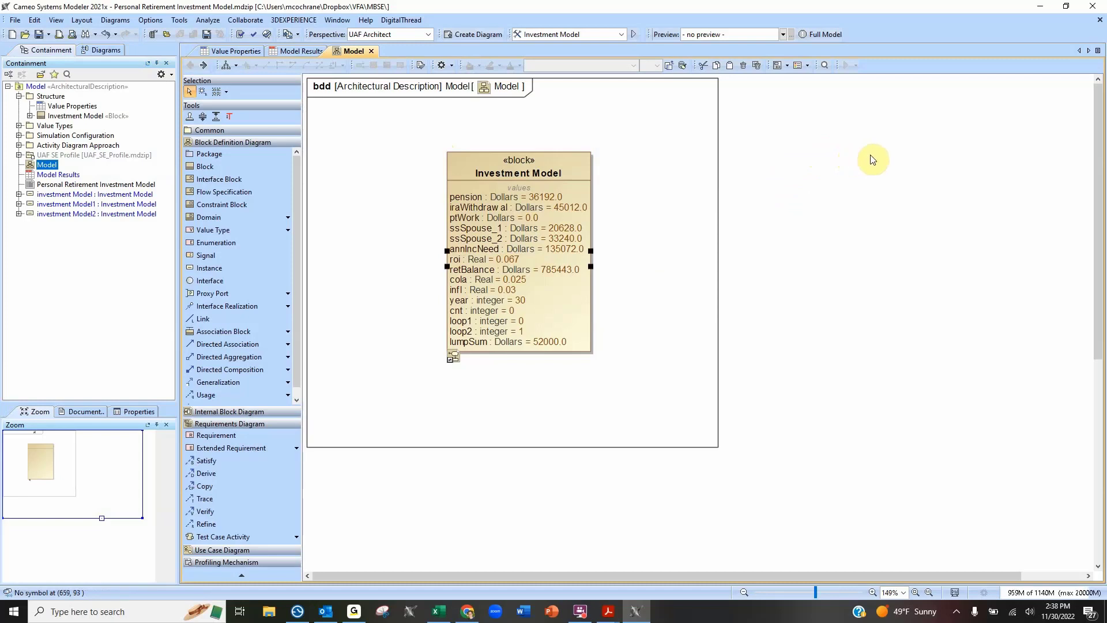
# Switch to the Personal Retirement Investment Model_Random Variable project, view its Simulation Configuration diagram, and return to the overview
pyautogui.click(295, 33)
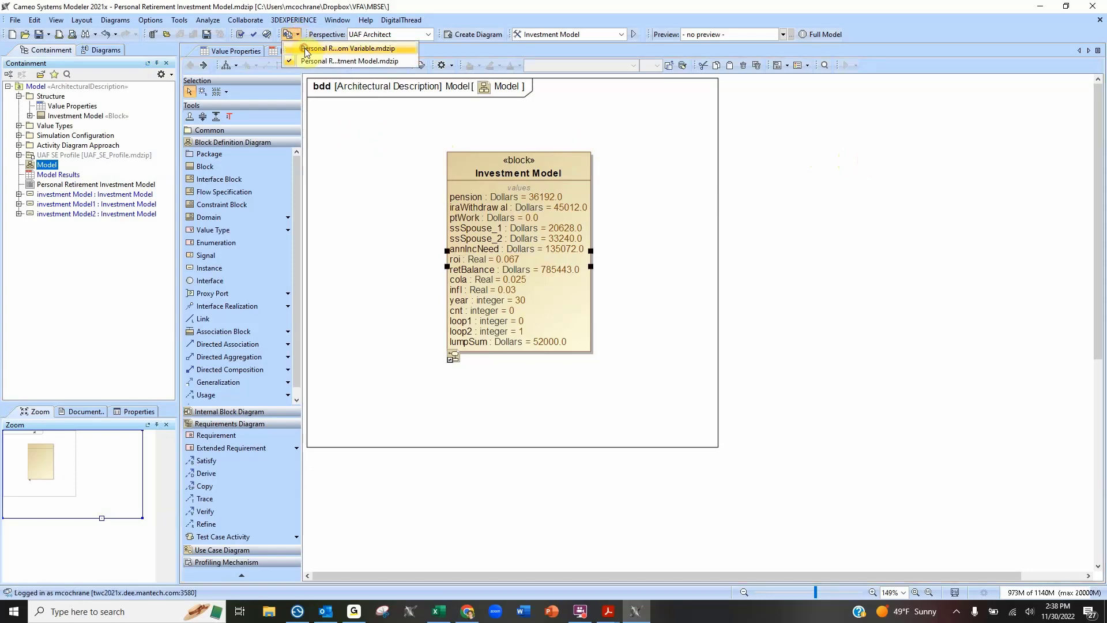
pyautogui.click(304, 48)
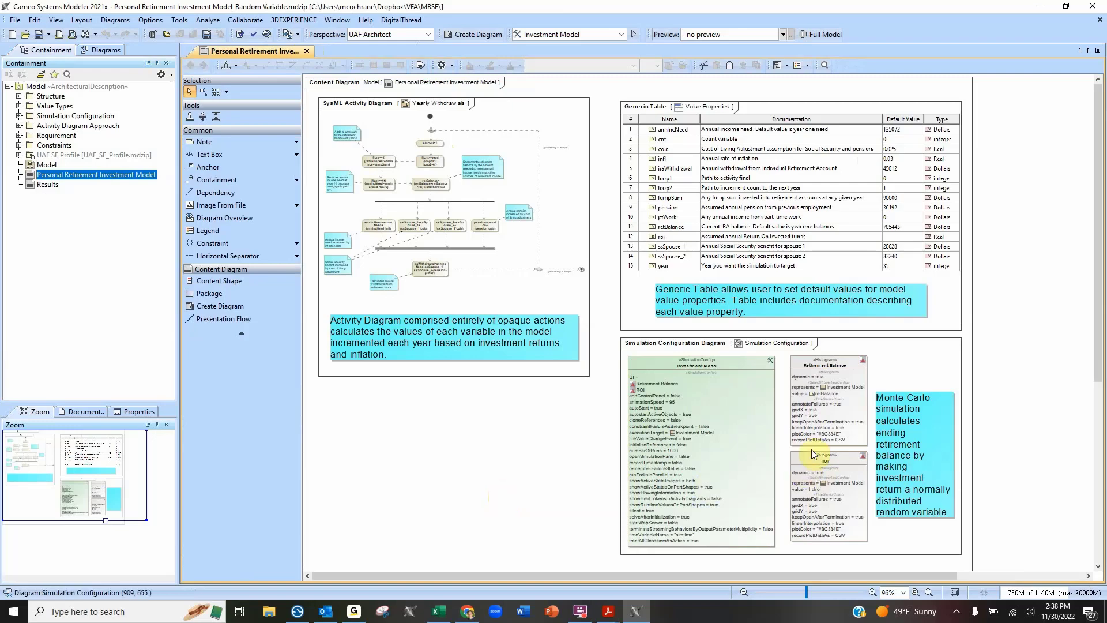
pyautogui.doubleClick(743, 413)
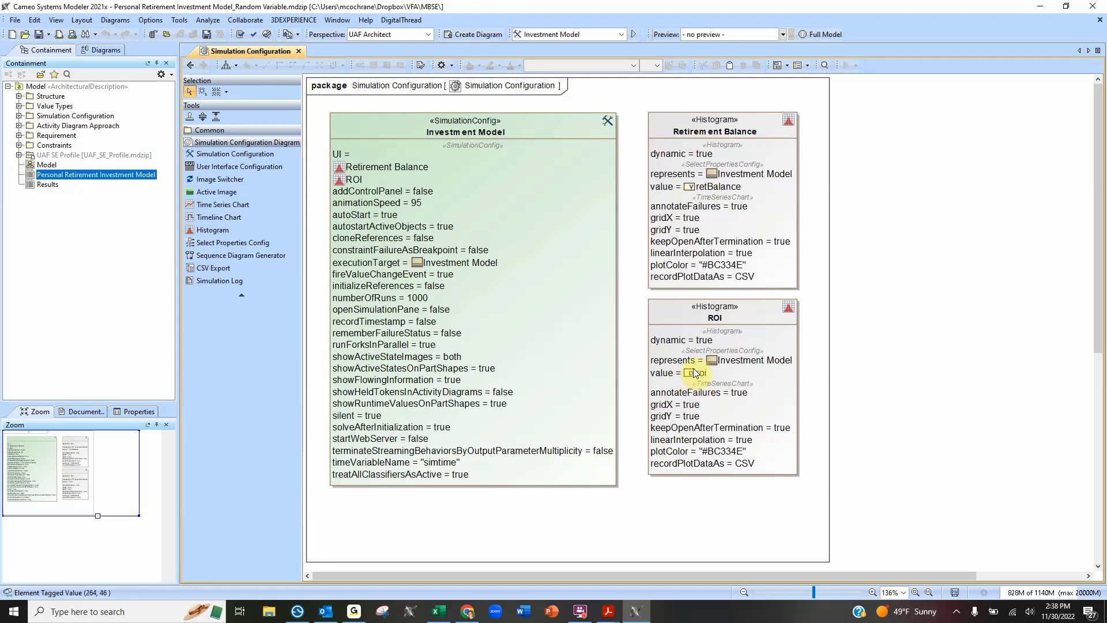
pyautogui.click(190, 70)
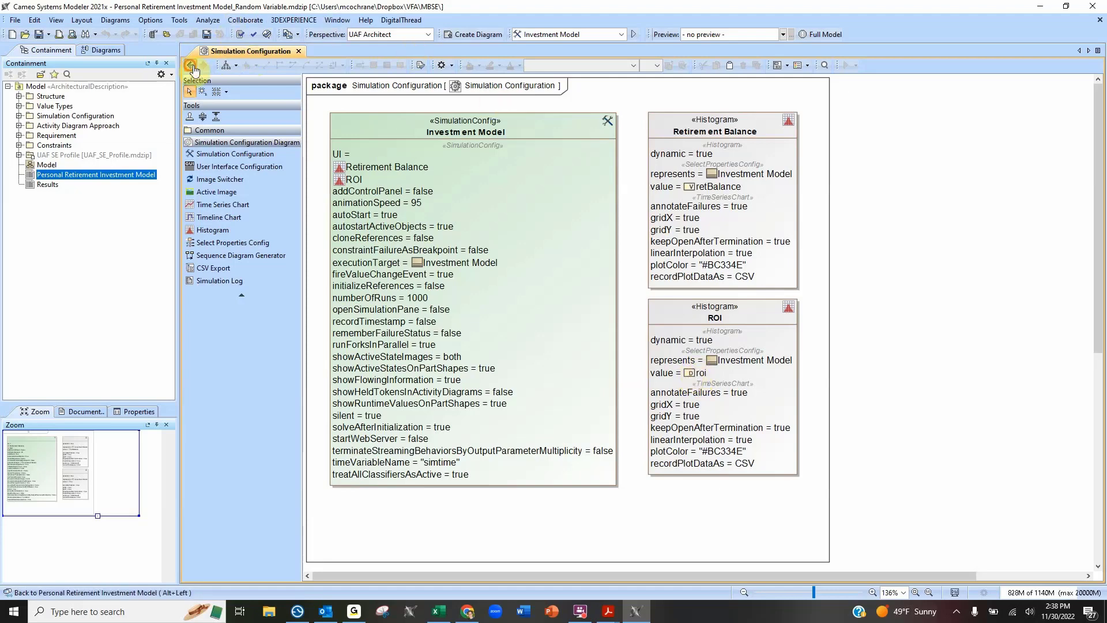
# Open the Value Properties table and inspect the roi property's applied stereotype, mean and standard deviation in its specification
pyautogui.doubleClick(739, 189)
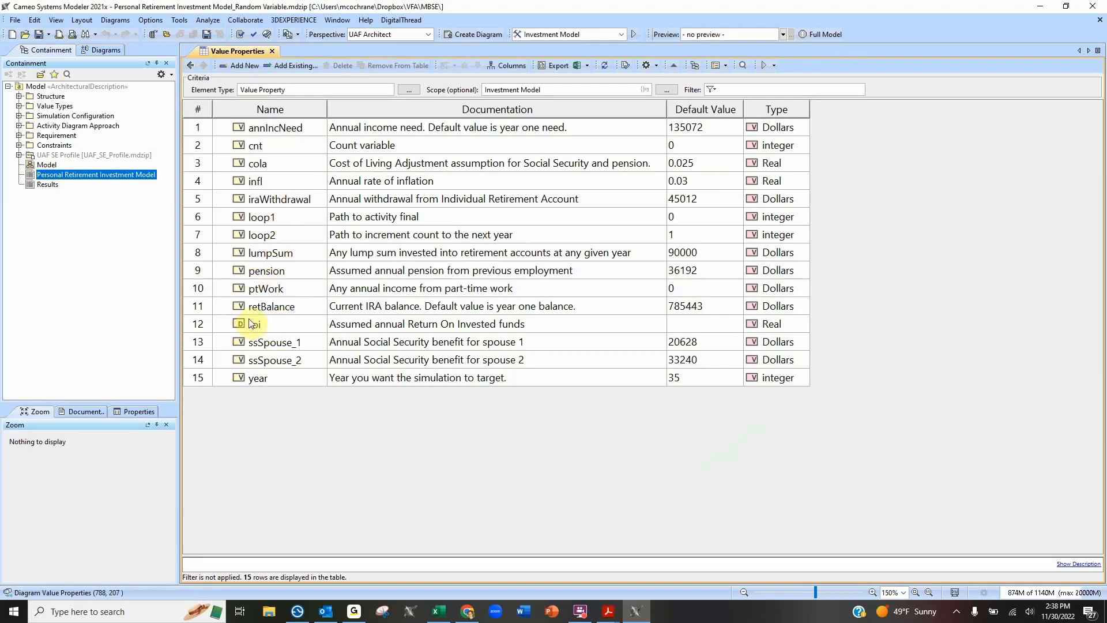
pyautogui.rightClick(274, 327)
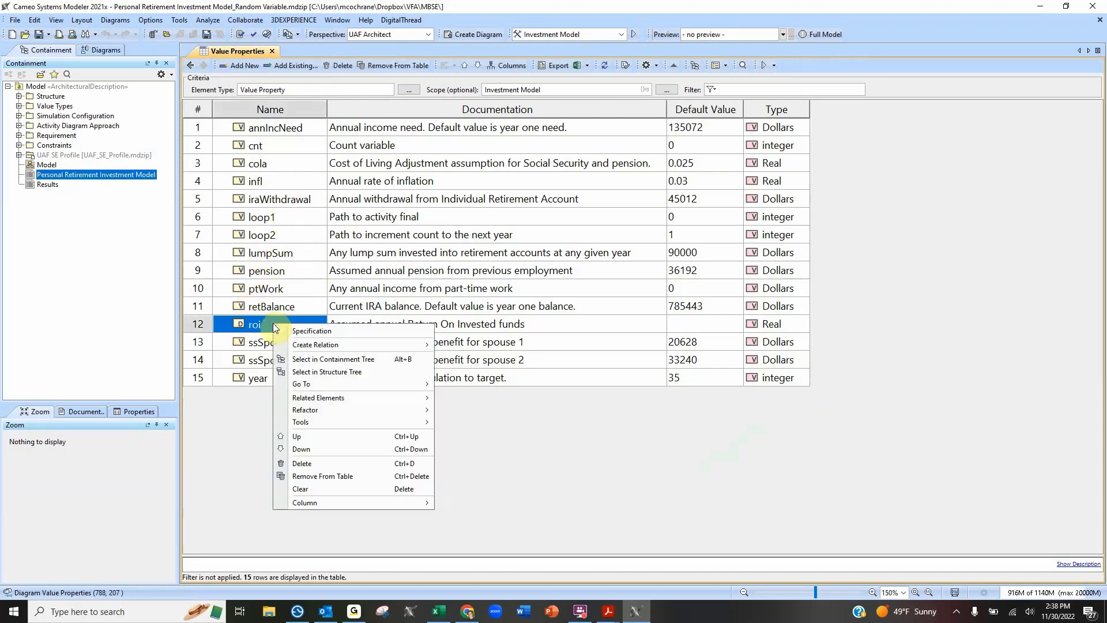
pyautogui.click(321, 331)
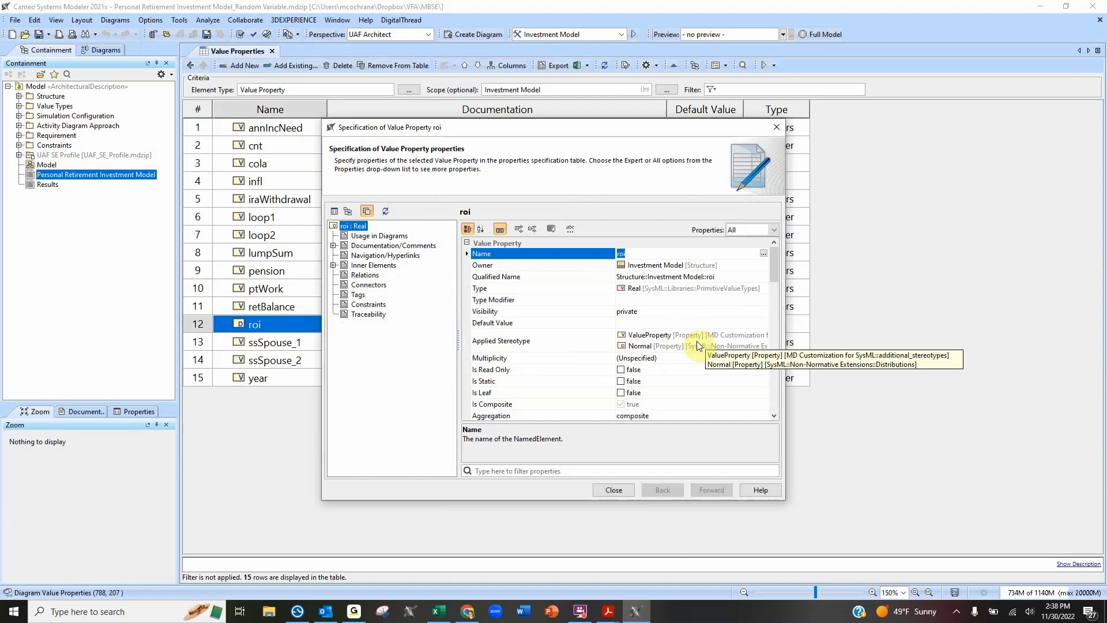
pyautogui.scroll(-6, 625, 343)
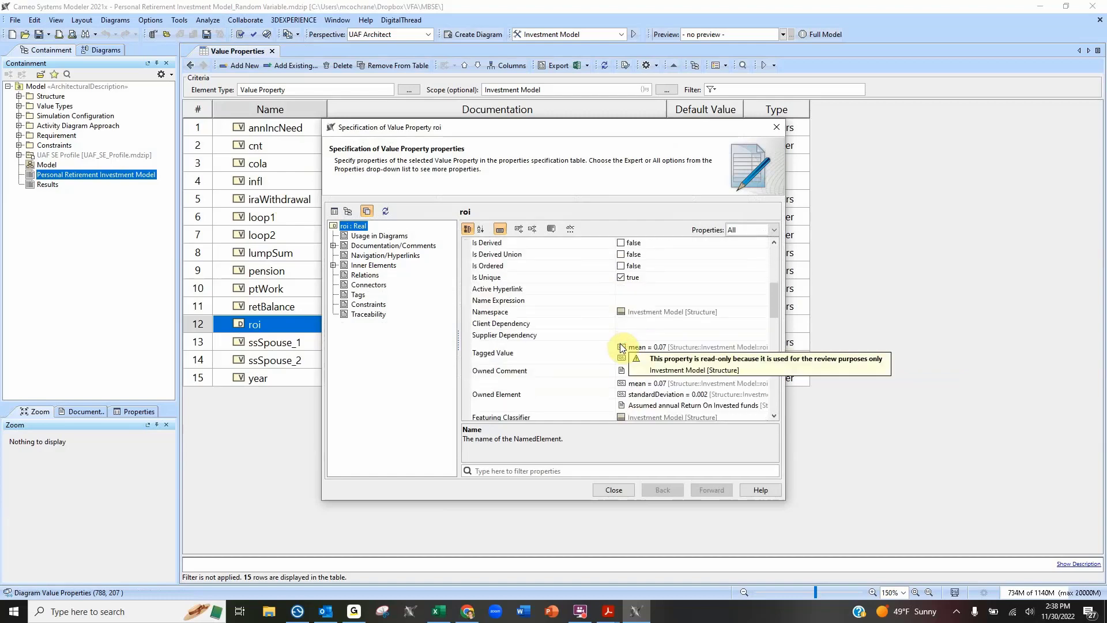
pyautogui.scroll(-5, 600, 340)
pyautogui.scroll(-9, 599, 341)
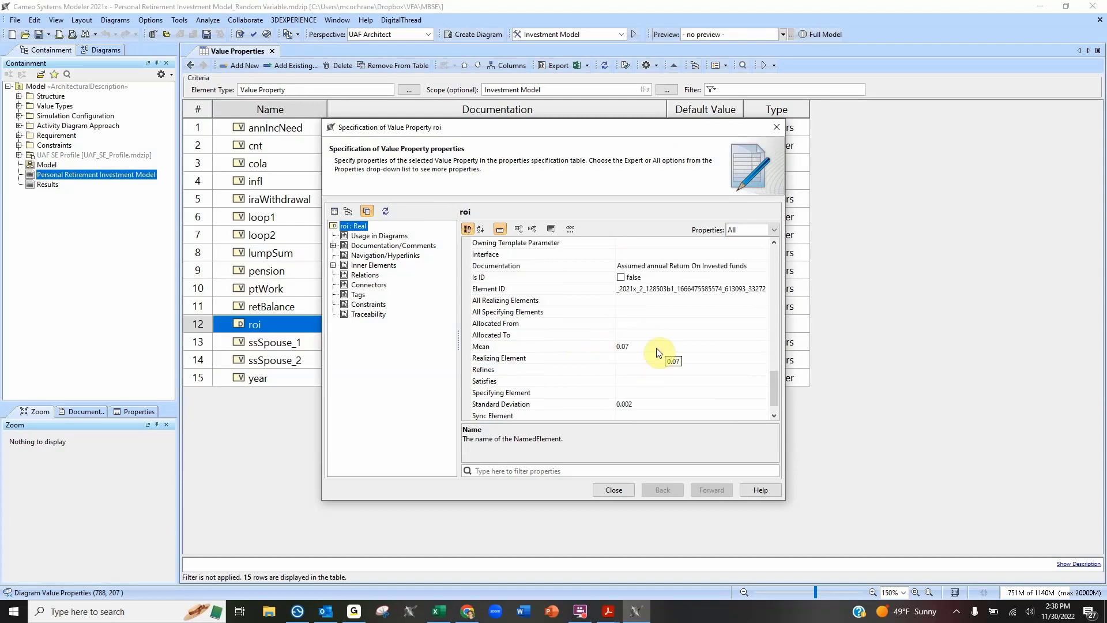
pyautogui.click(650, 347)
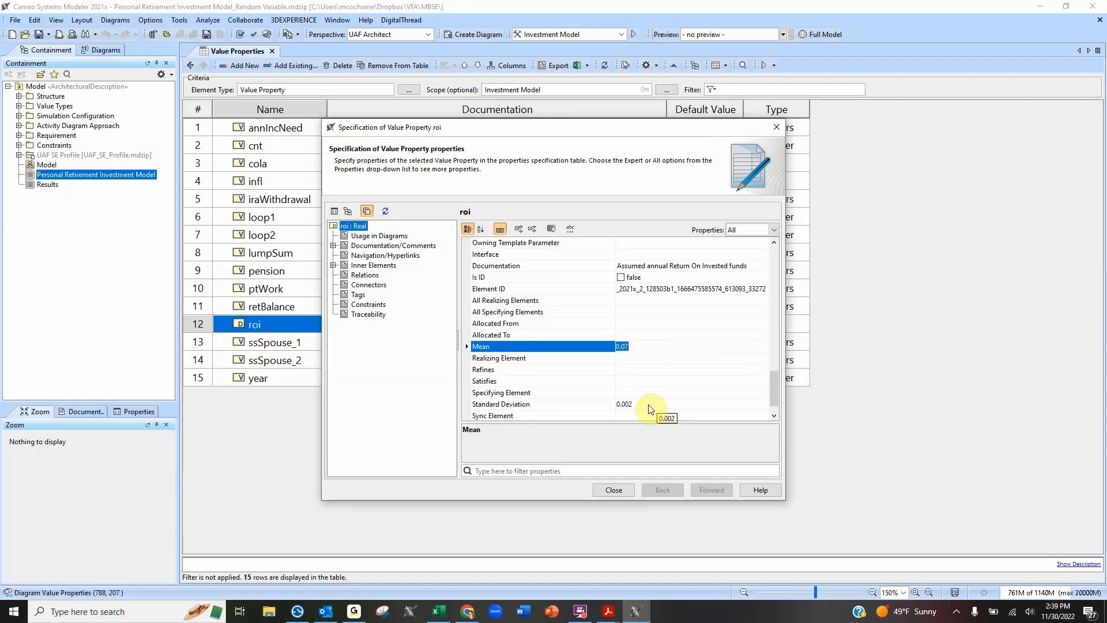
pyautogui.click(613, 490)
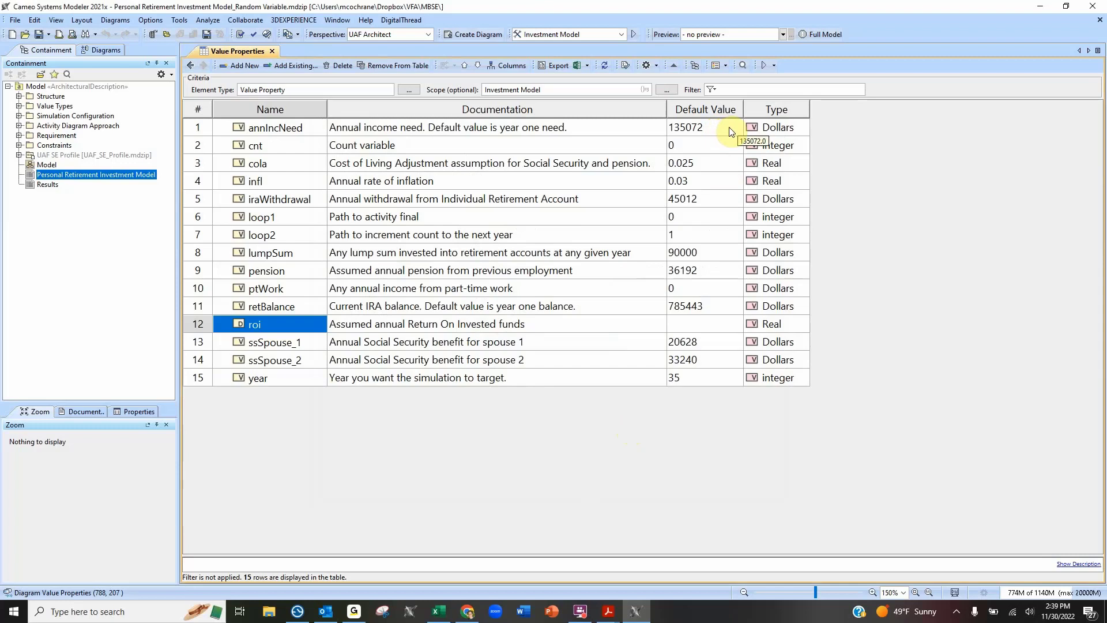
# Review the default values of cola, infl, iraWithdrawal and lumpSum in the Value Properties table
pyautogui.click(714, 164)
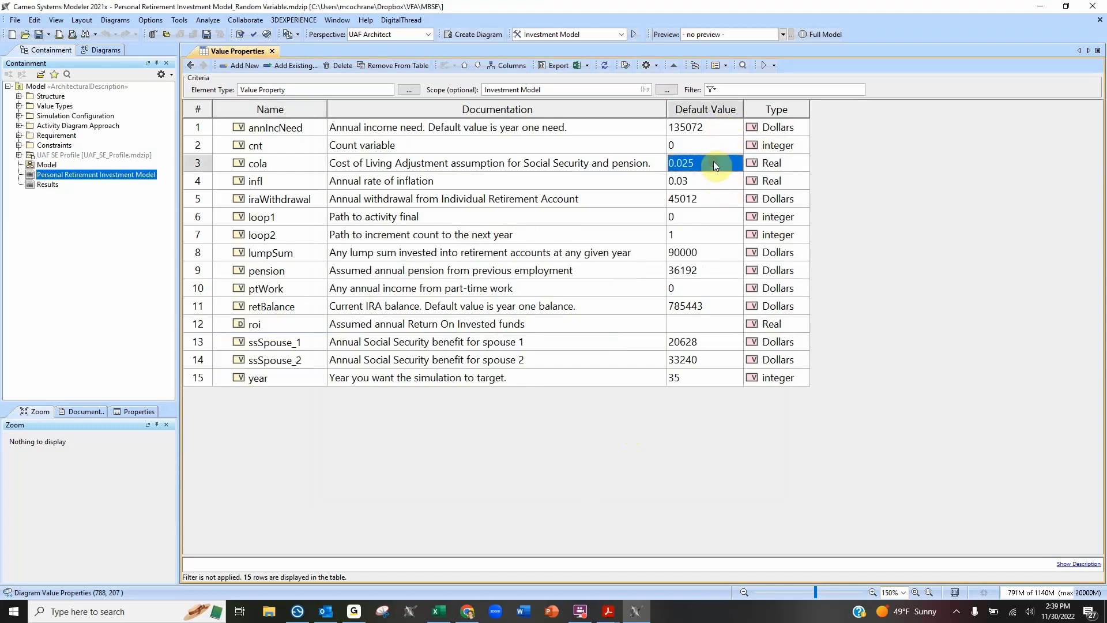
pyautogui.click(708, 182)
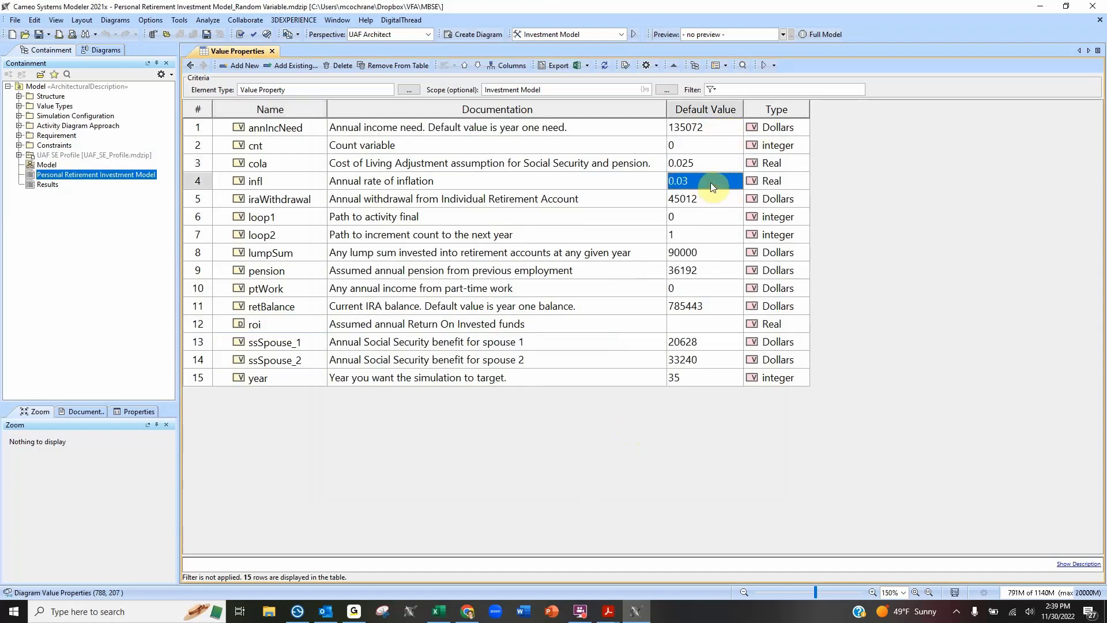
pyautogui.click(715, 202)
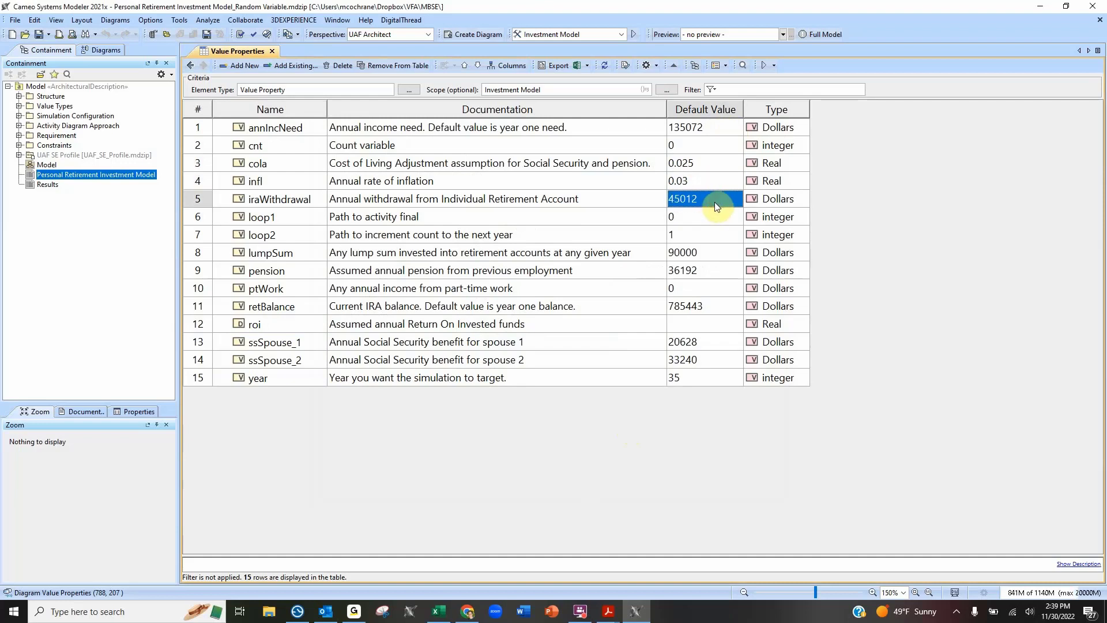
pyautogui.click(714, 254)
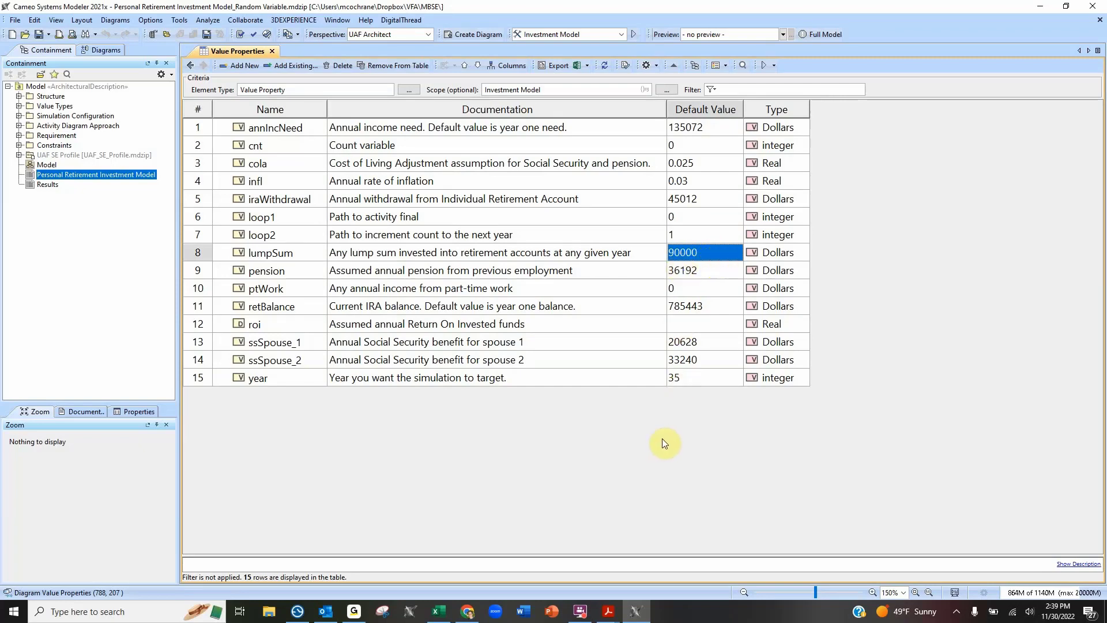
# Return to the overview, examine the Investment Model simulation configuration's execution target and number of runs, and go back
pyautogui.click(190, 65)
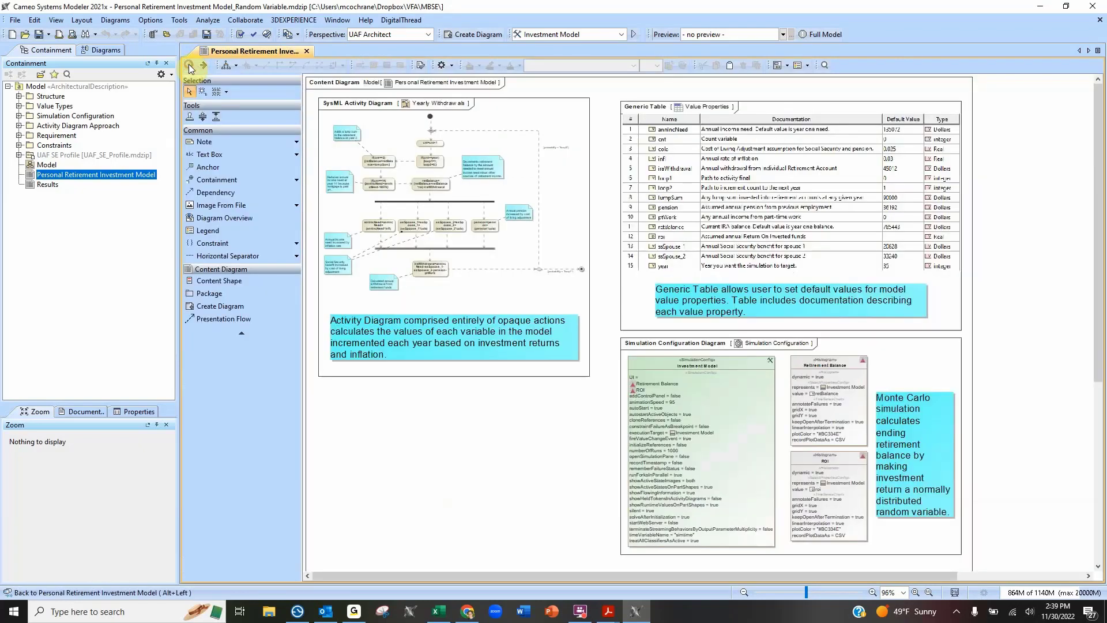
pyautogui.doubleClick(731, 420)
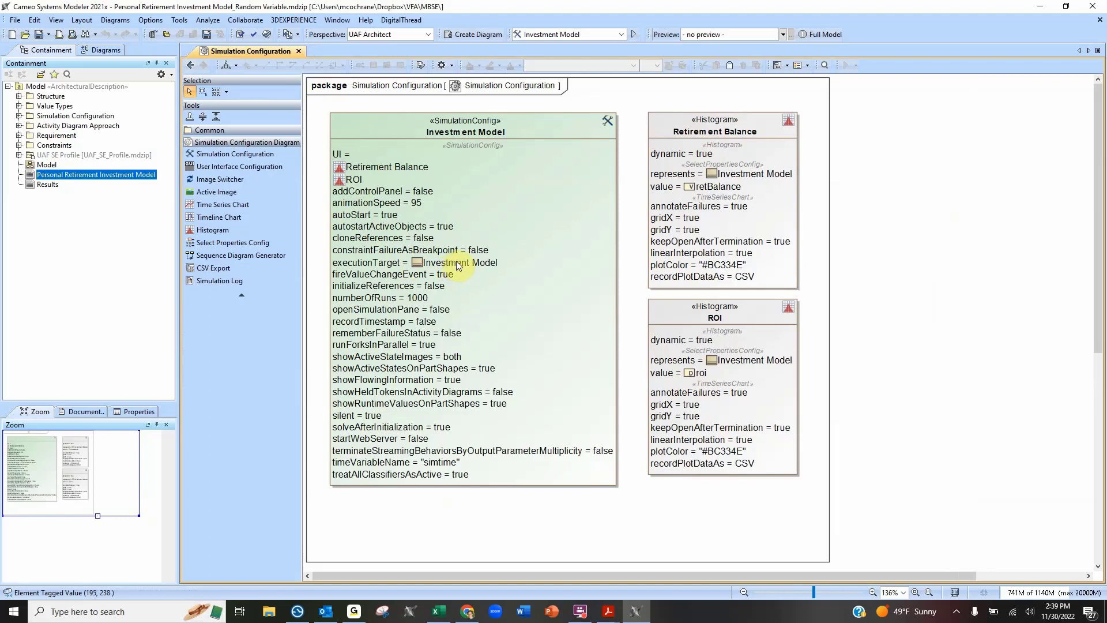
pyautogui.click(190, 64)
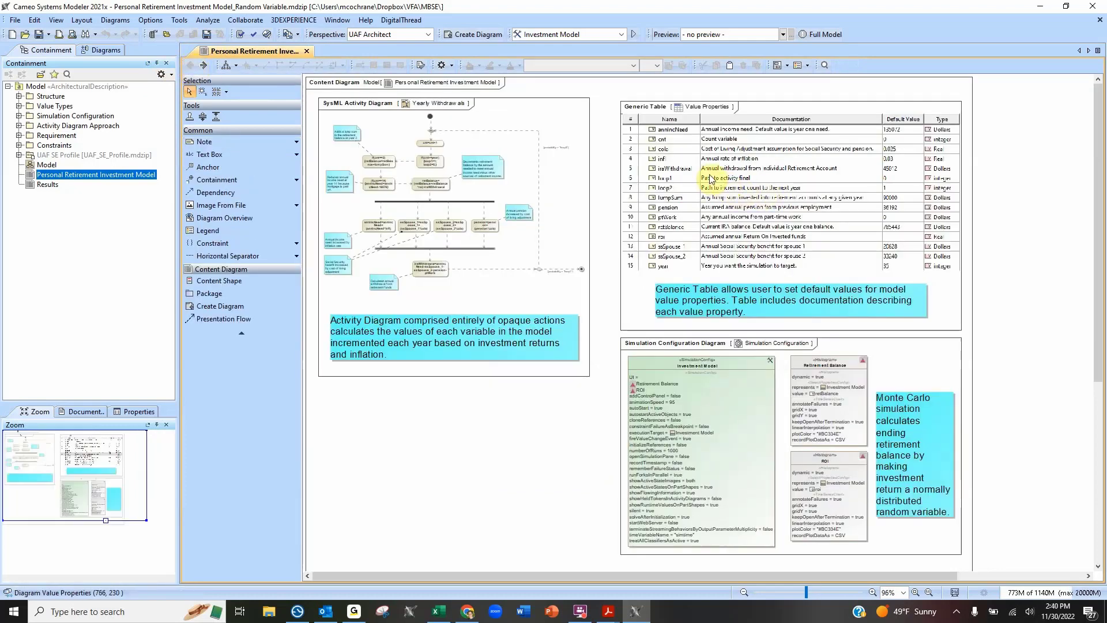
# Reopen the Value Properties table from the overview and check the default value of the year property
pyautogui.click(727, 194)
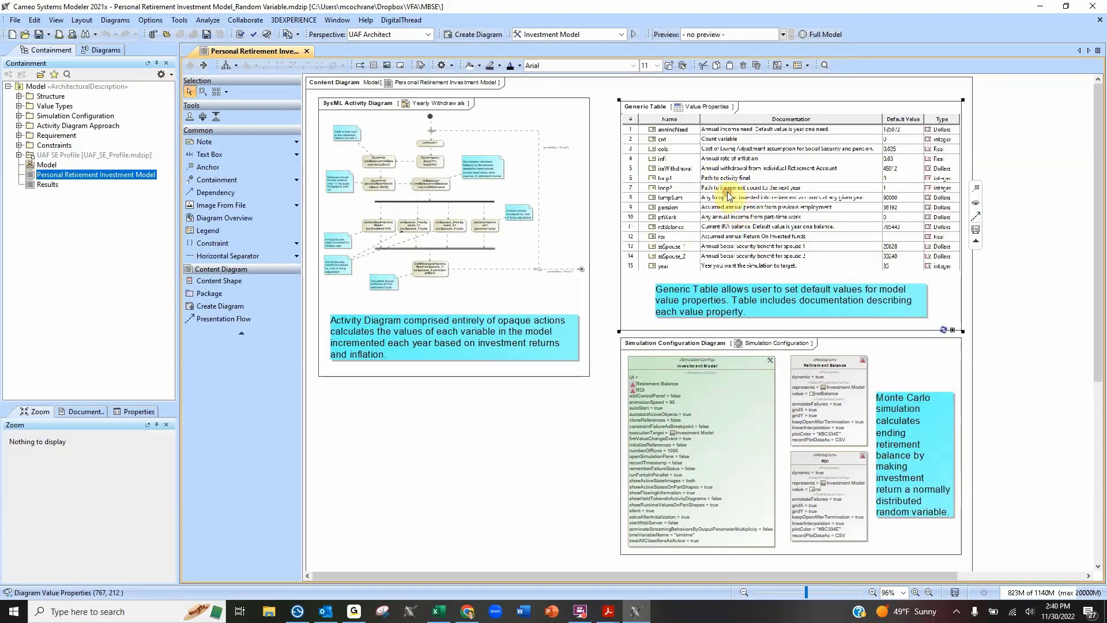
pyautogui.doubleClick(727, 191)
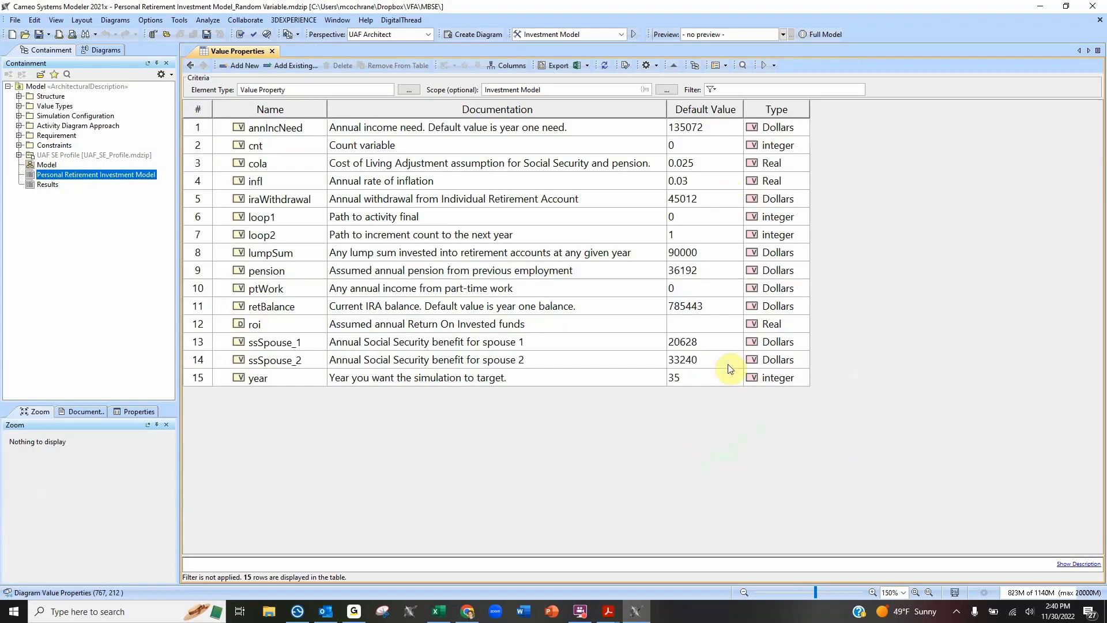
pyautogui.click(695, 378)
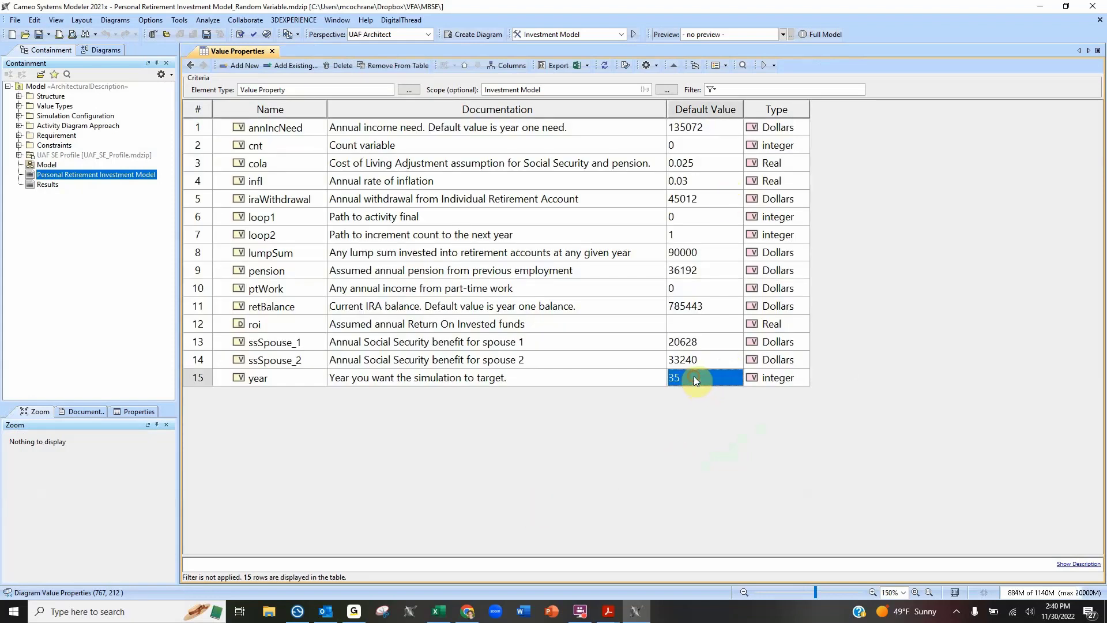
pyautogui.click(697, 422)
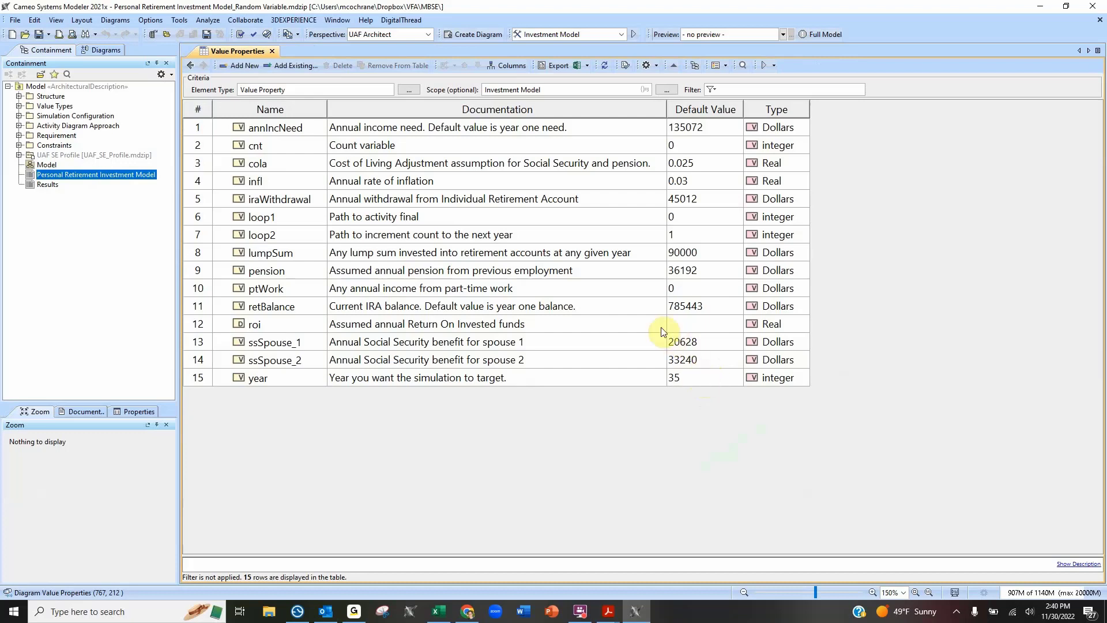
# Open the Requirement diagram from the Requirement package and examine the constraint block and the retBalance property linked to the requirement
pyautogui.click(18, 135)
pyautogui.doubleClick(57, 145)
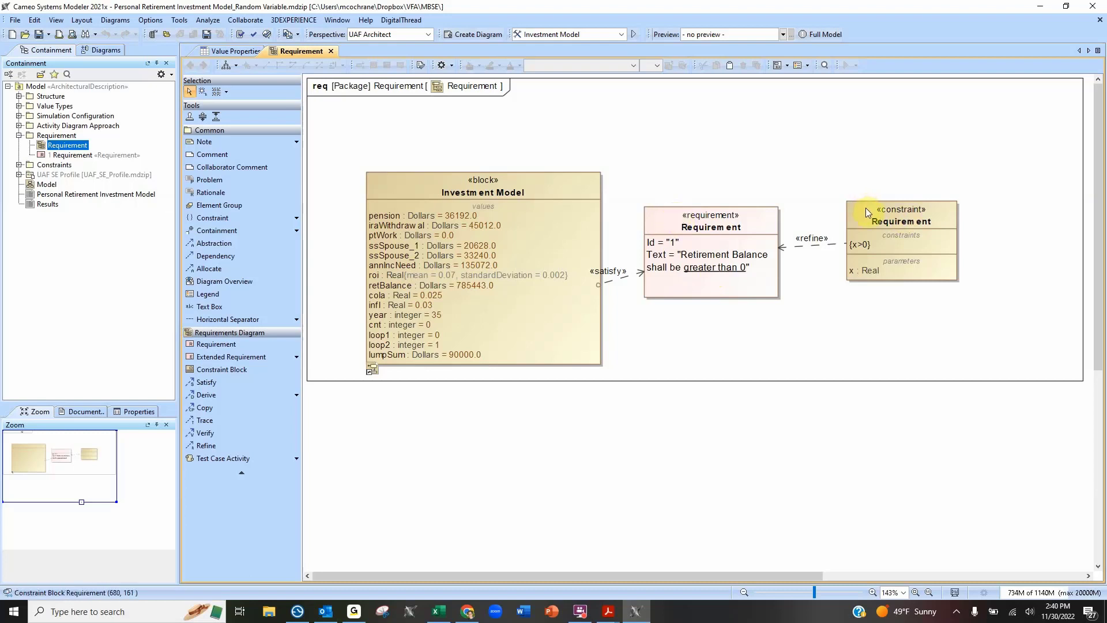
pyautogui.moveTo(866, 207); pyautogui.dragTo(867, 202)
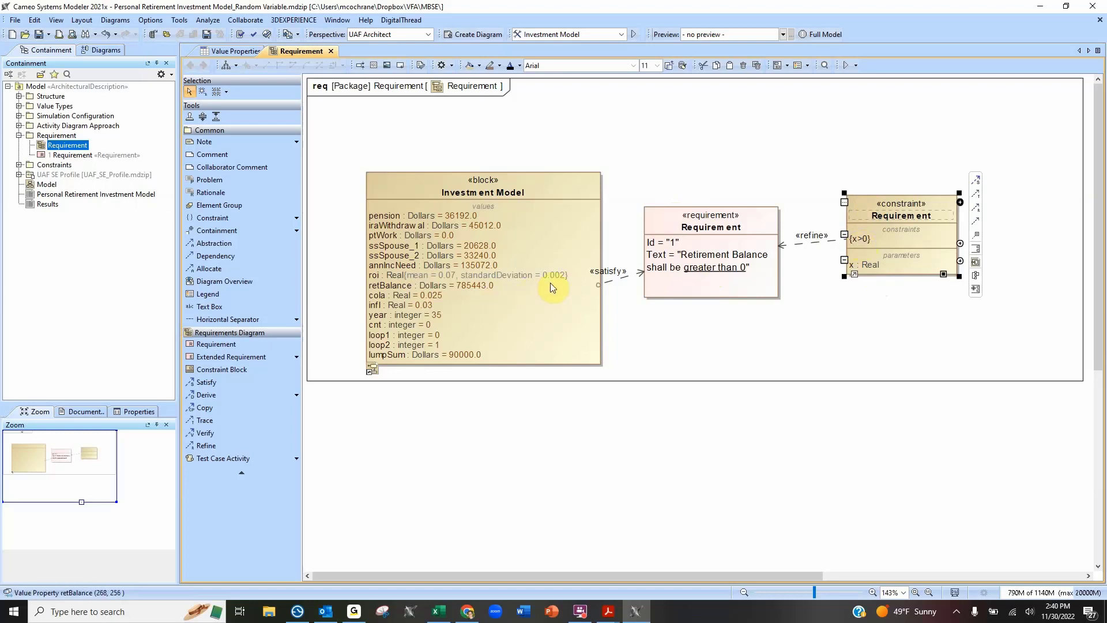
pyautogui.click(517, 291)
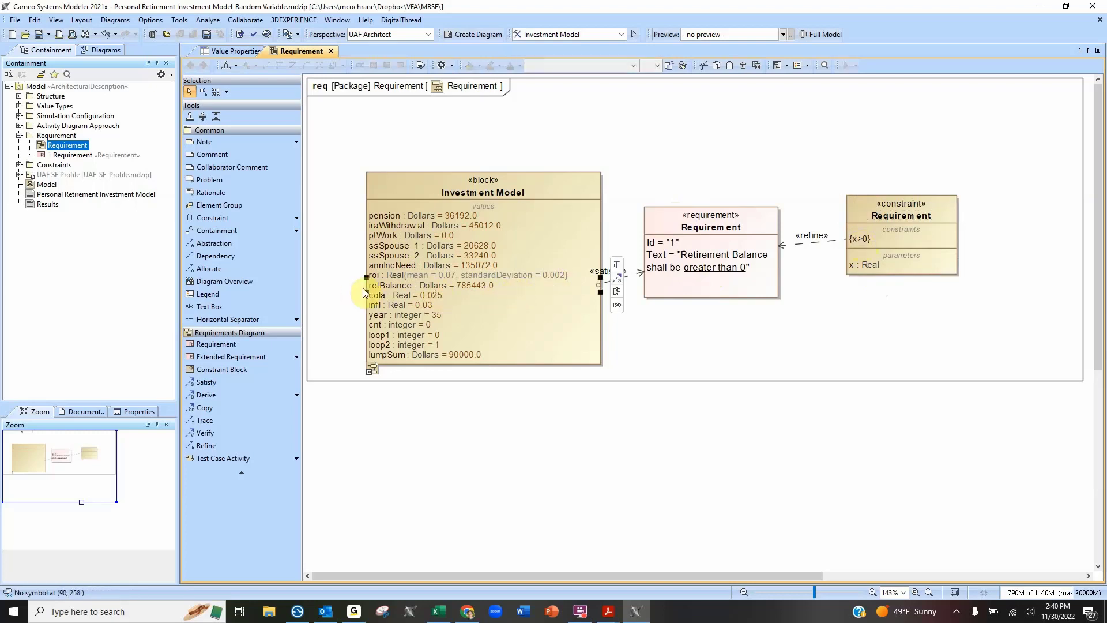
pyautogui.click(667, 328)
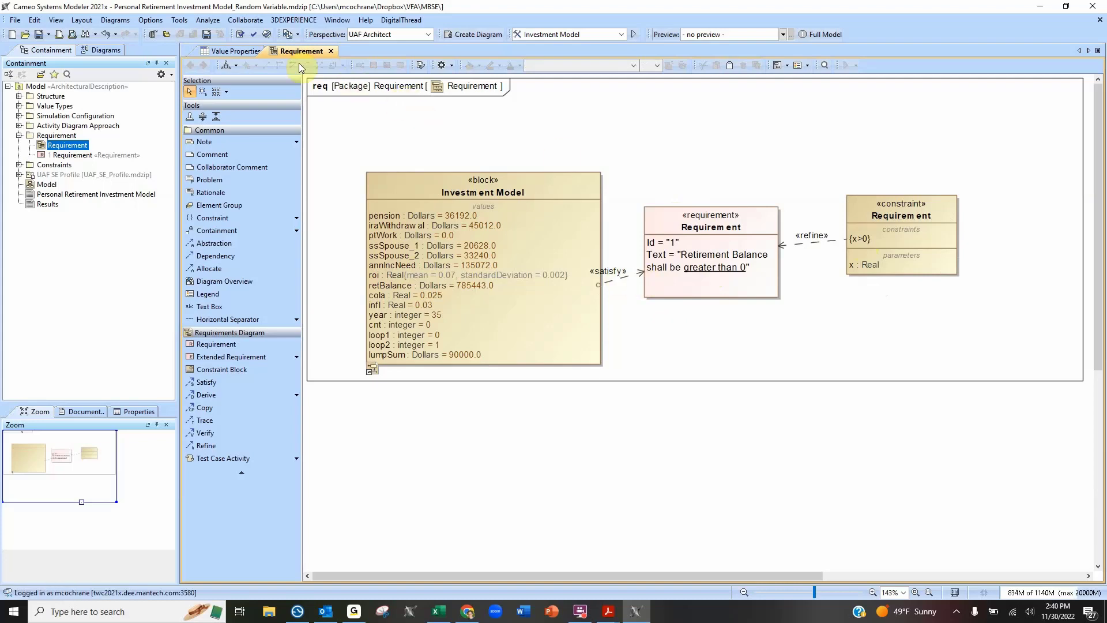
# Go back through the overview to the Yearly Withdrawals activity diagram and run the Investment Model simulation configuration
pyautogui.click(210, 51)
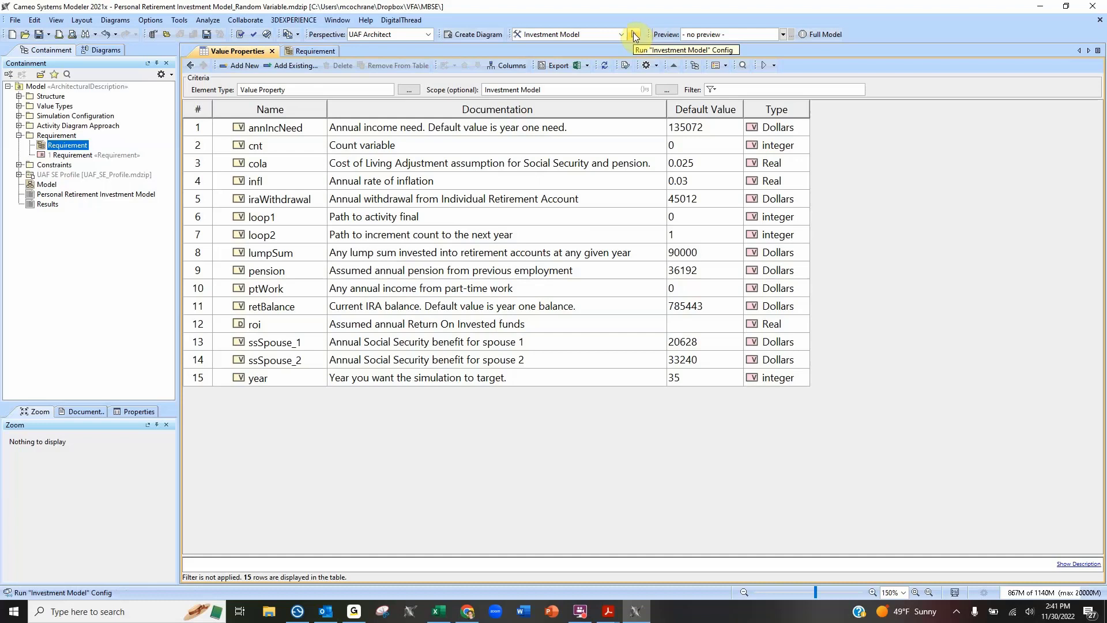
pyautogui.click(190, 64)
pyautogui.doubleClick(443, 198)
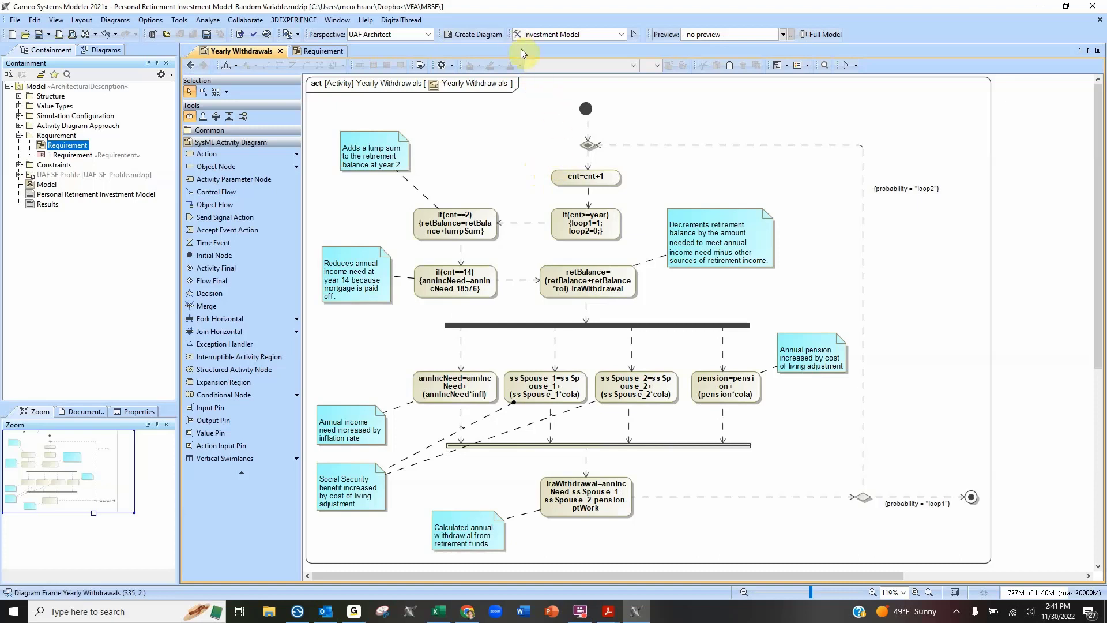
pyautogui.click(634, 34)
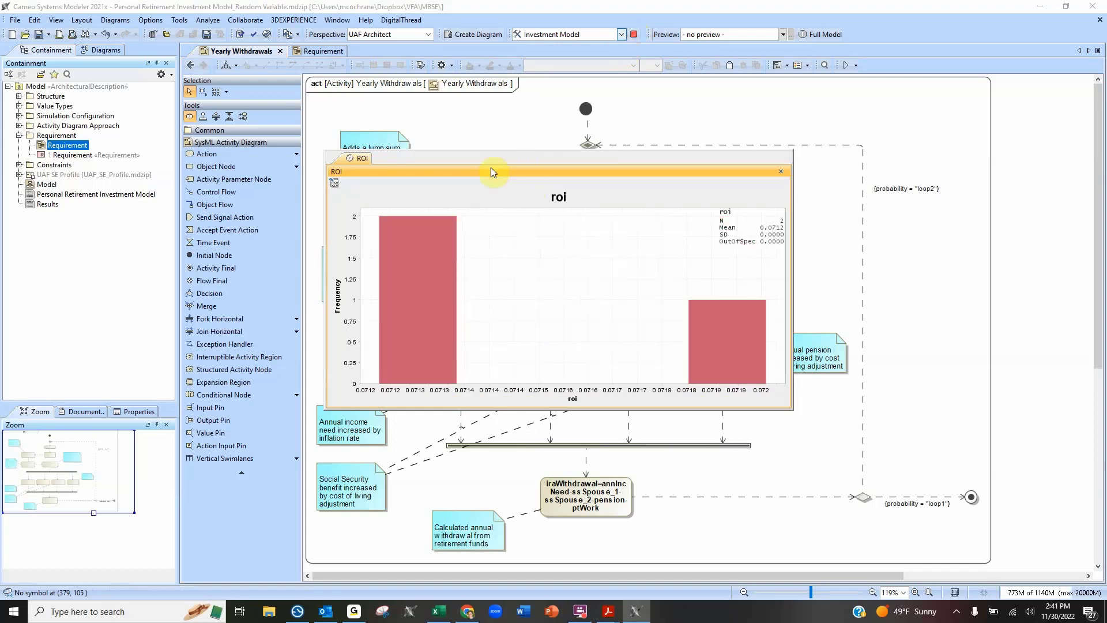
# Arrange the ROI and Retirement Balance histograms side by side and stop the simulation after about 100 of the 1000 runs
pyautogui.moveTo(465, 155); pyautogui.dragTo(165, 178)
pyautogui.moveTo(647, 289); pyautogui.dragTo(779, 387)
pyautogui.click(615, 165)
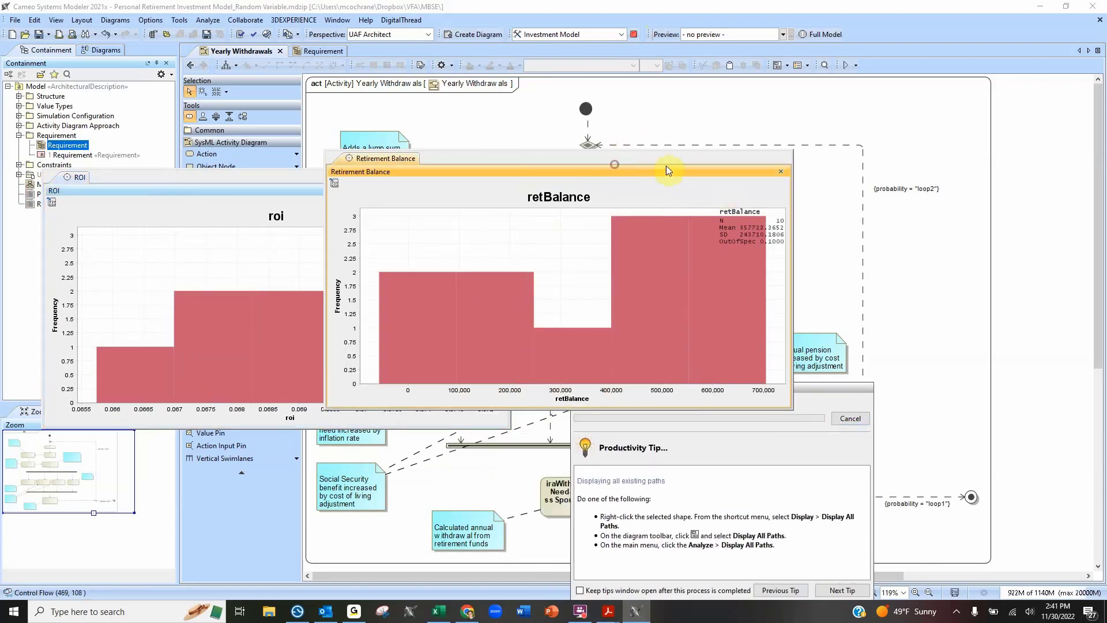
pyautogui.moveTo(723, 176)
pyautogui.mouseDown()
pyautogui.moveTo(549, 161)
pyautogui.moveTo(742, 181)
pyautogui.mouseUp()
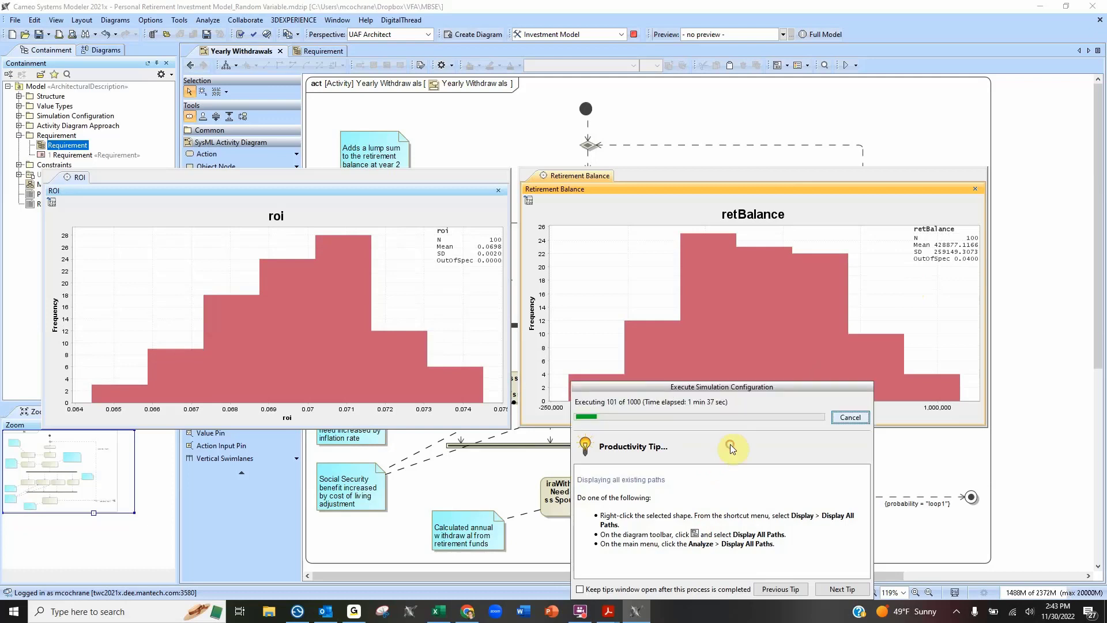
pyautogui.click(850, 417)
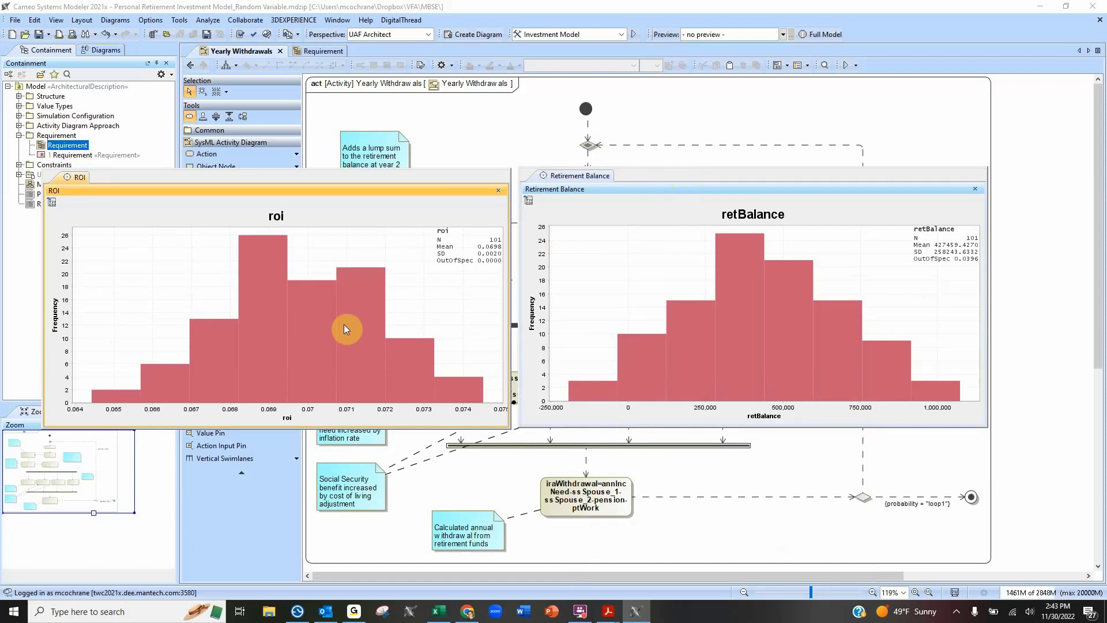
pyautogui.moveTo(286, 174); pyautogui.dragTo(289, 177)
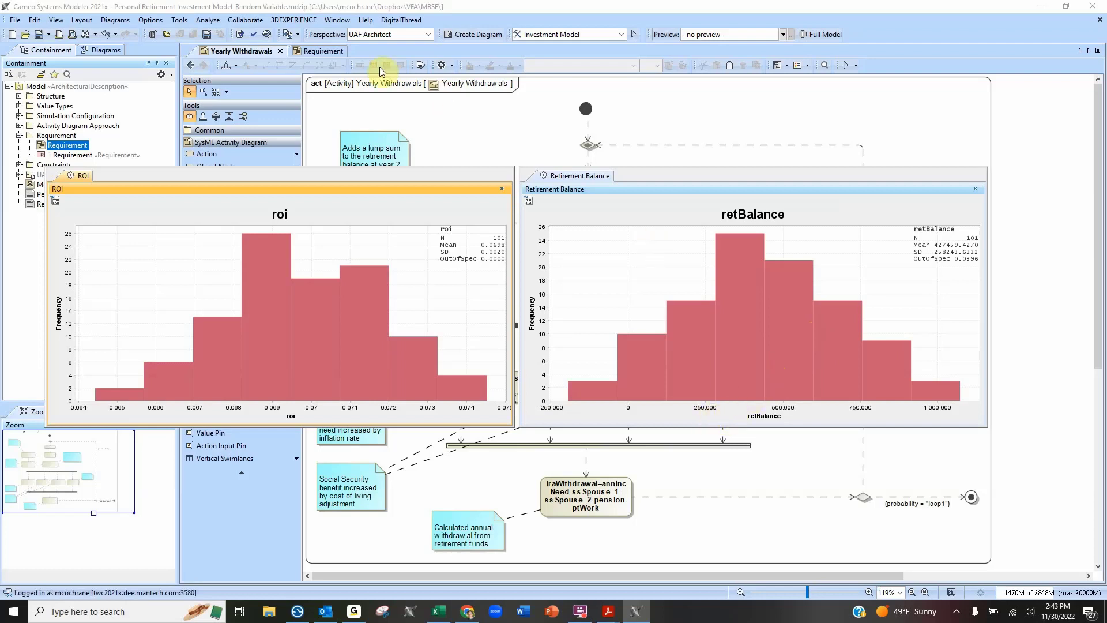
# Close the ROI histogram and open Results from the containment tree
pyautogui.click(502, 189)
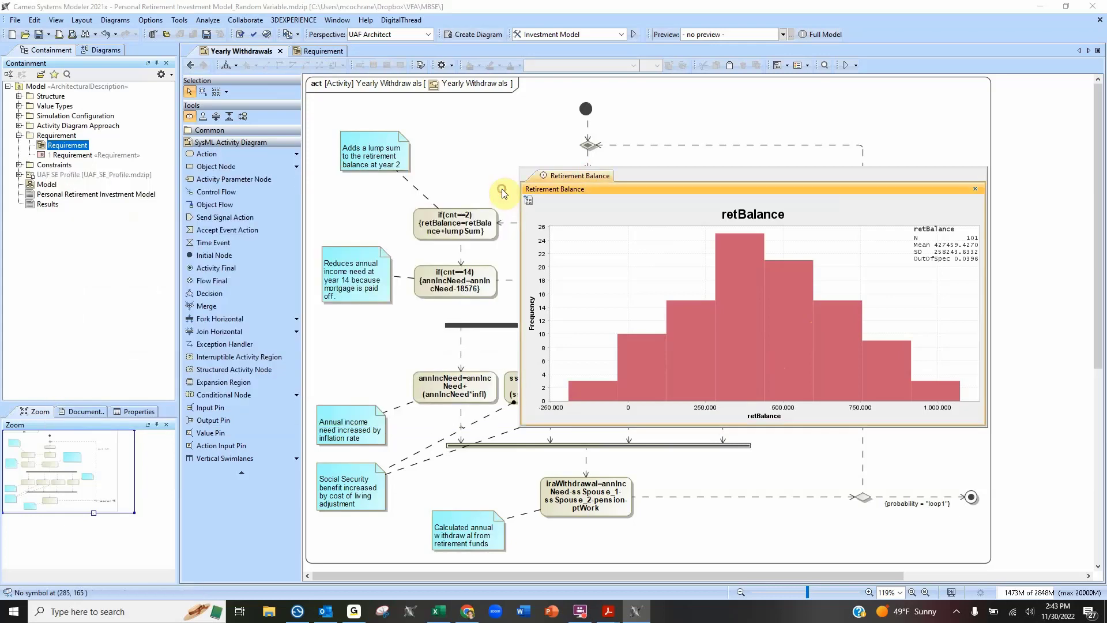
pyautogui.doubleClick(51, 205)
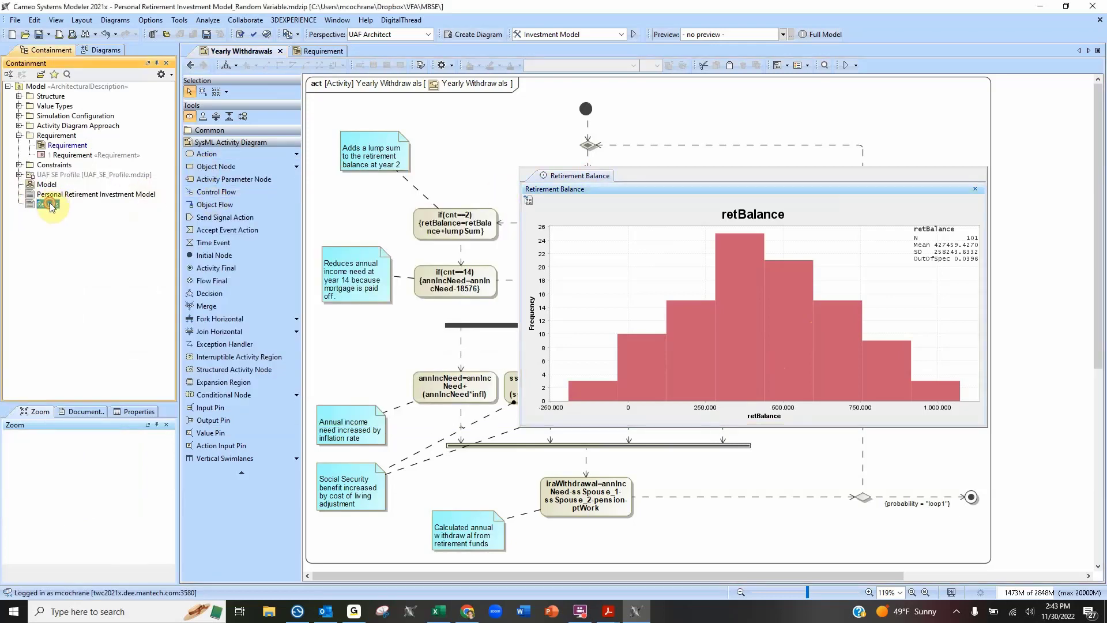
# Move the Retirement Balance histogram aside to compare the saved histograms in Results, and bring it back over the Yearly Withdrawals diagram
pyautogui.moveTo(821, 176); pyautogui.dragTo(1106, 167)
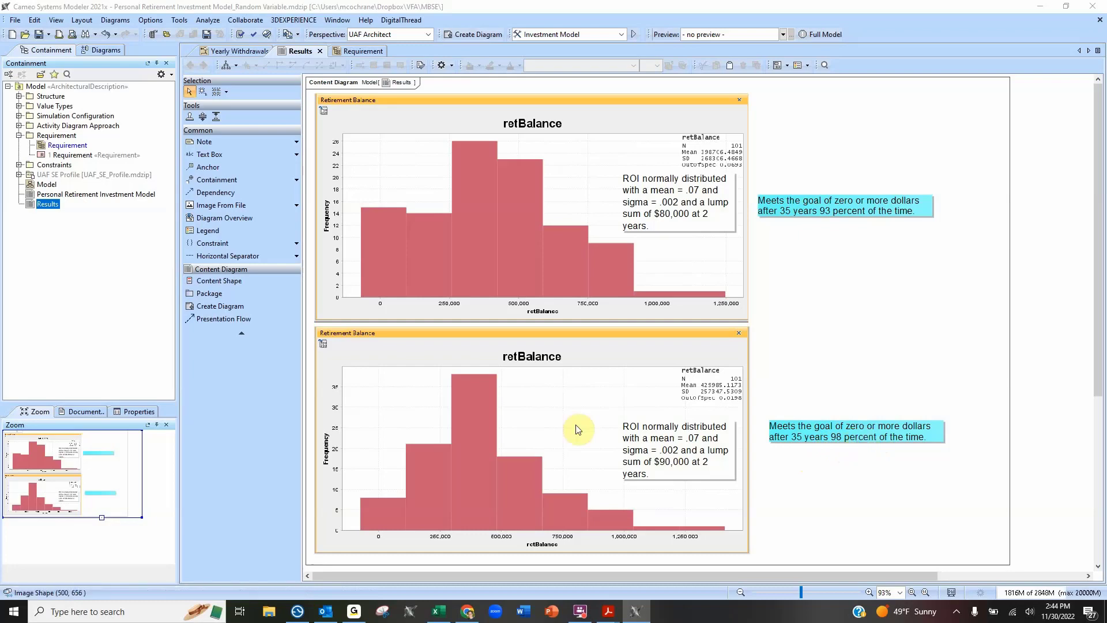
pyautogui.click(224, 51)
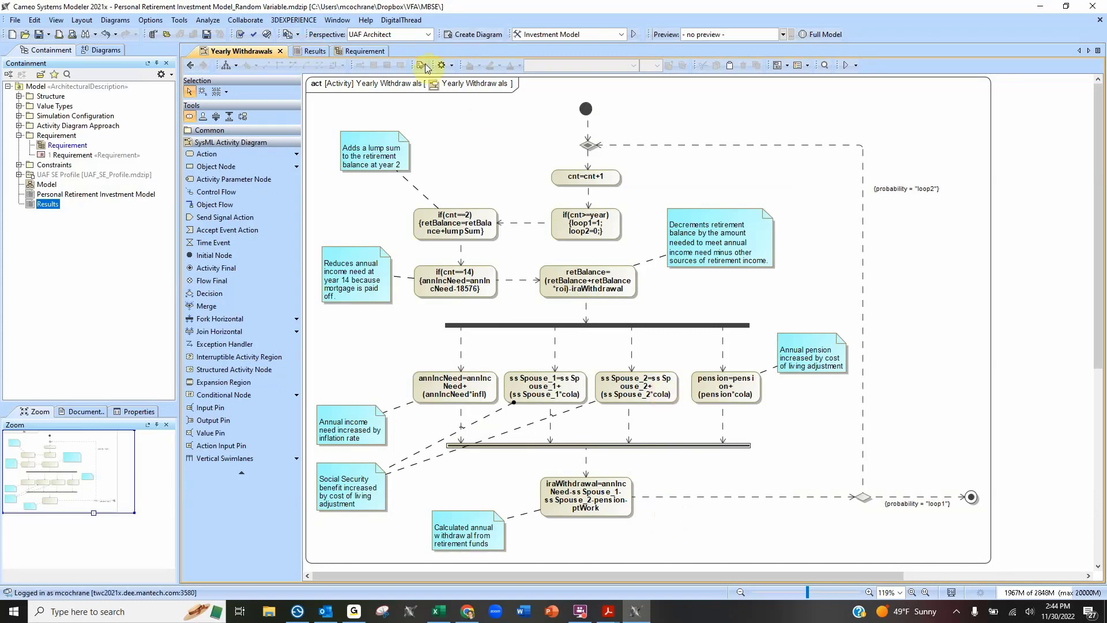
pyautogui.moveTo(1, 1); pyautogui.dragTo(523, 197)
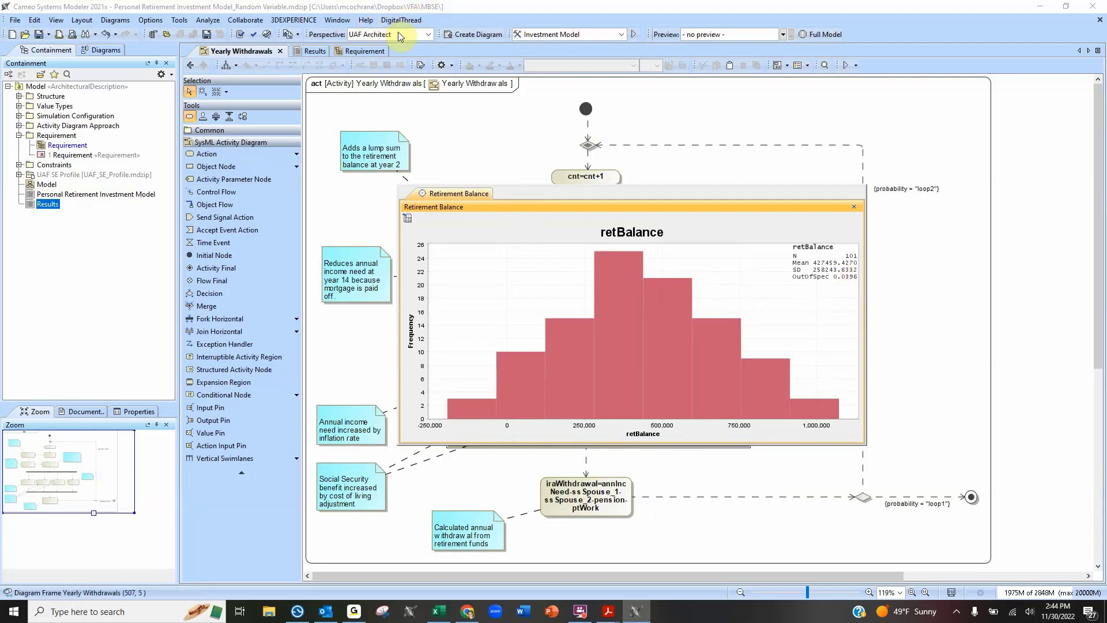
# Switch to the Personal Retirement Investment Model.mdzip project and view its Model Results table
pyautogui.click(291, 36)
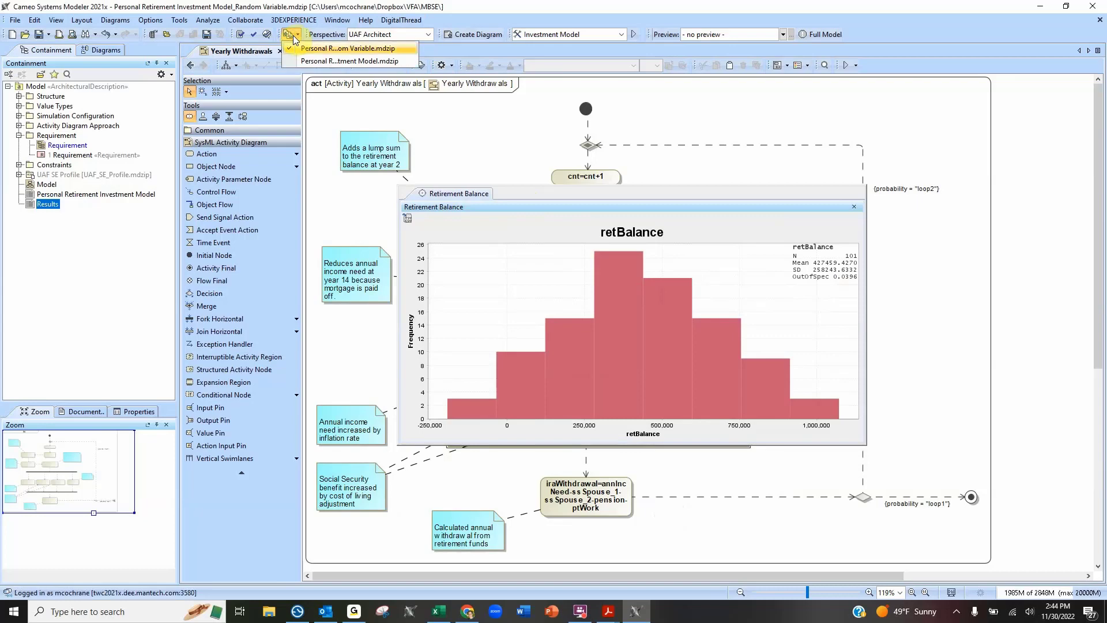
pyautogui.click(309, 61)
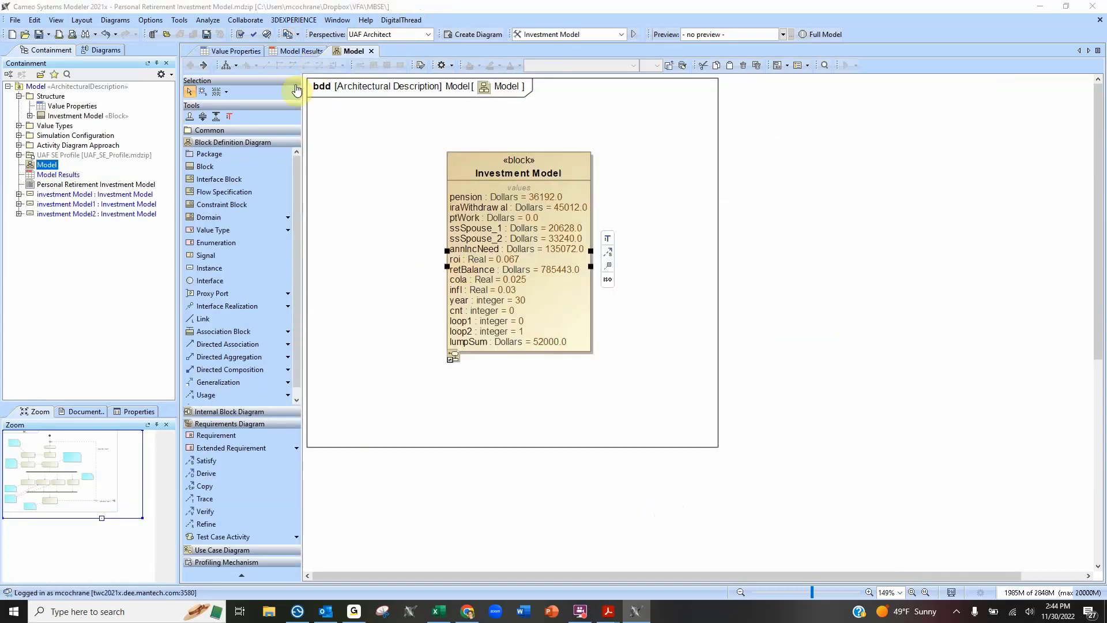
pyautogui.click(286, 50)
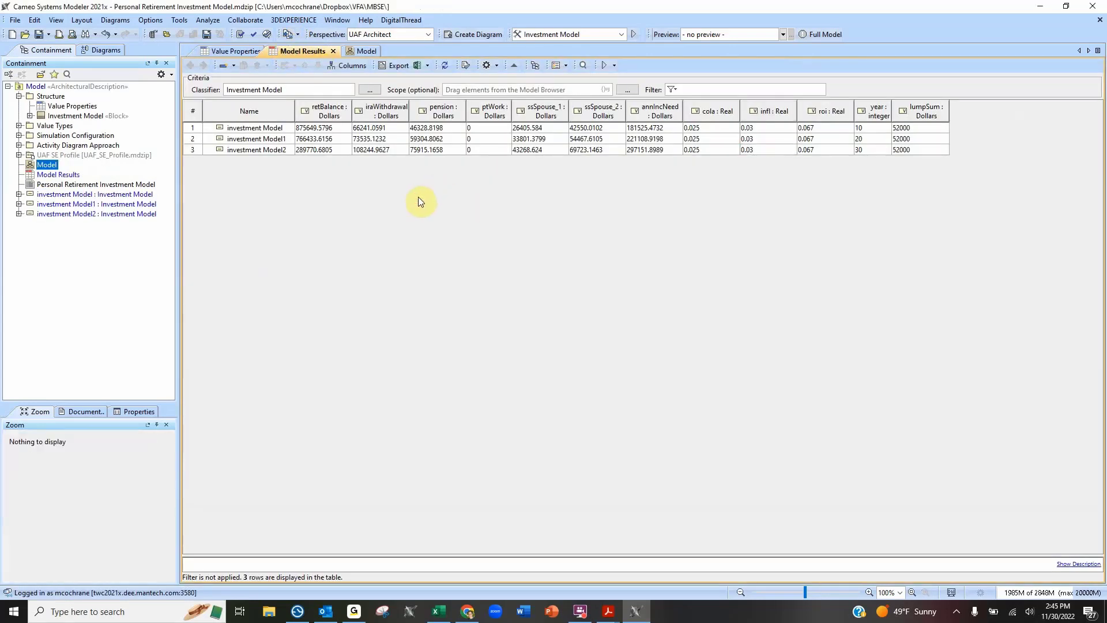